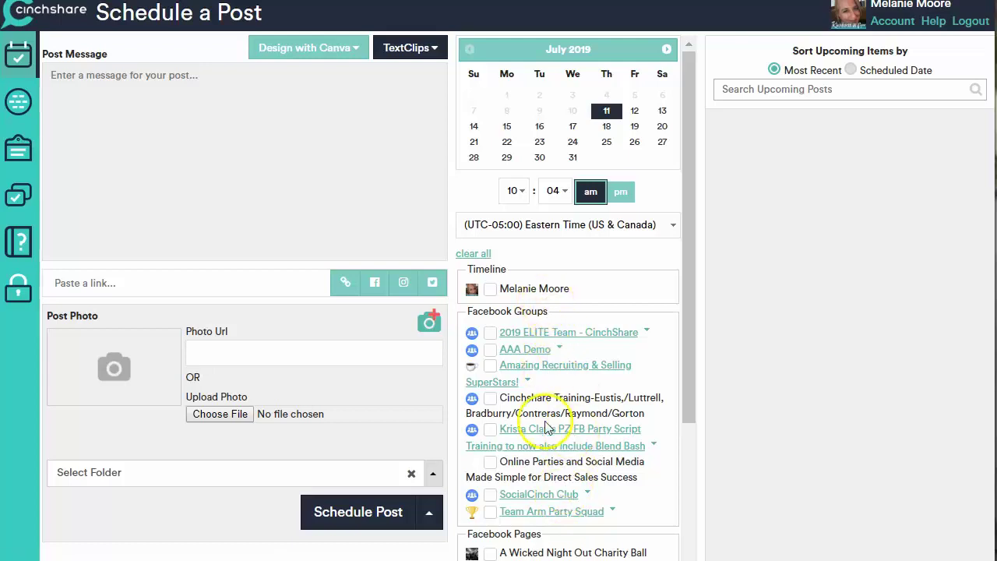
Open My Networks and refresh the list of Facebook networks.
left_click(19, 107)
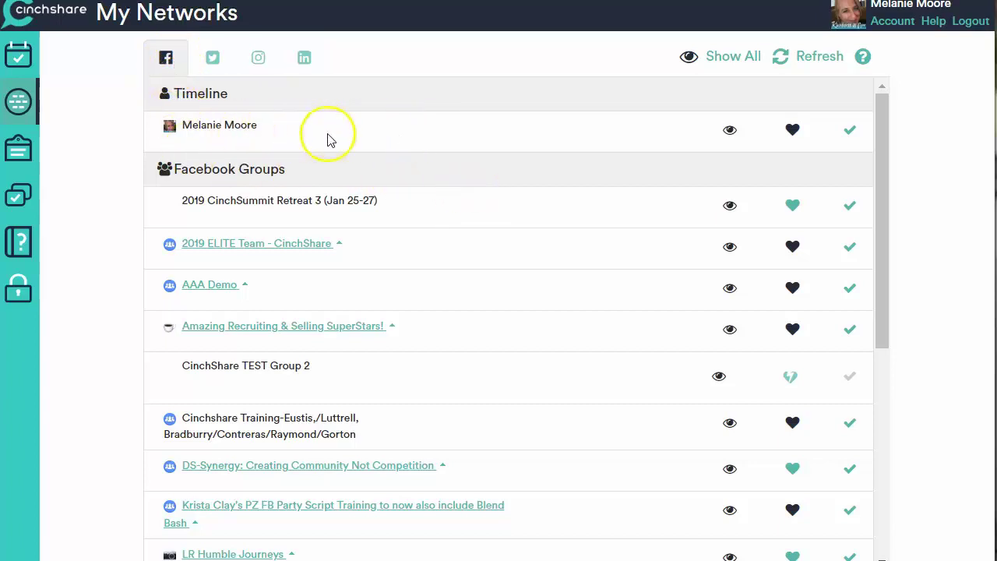
mouse_move(880, 236)
left_mouse_down()
mouse_move(867, 481)
mouse_move(884, 226)
left_mouse_up()
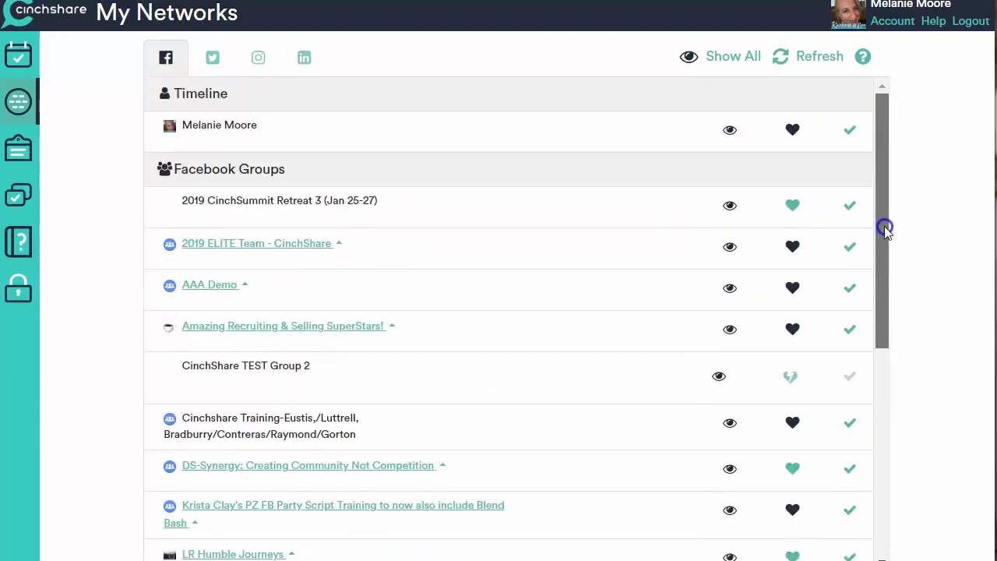
left_click(817, 62)
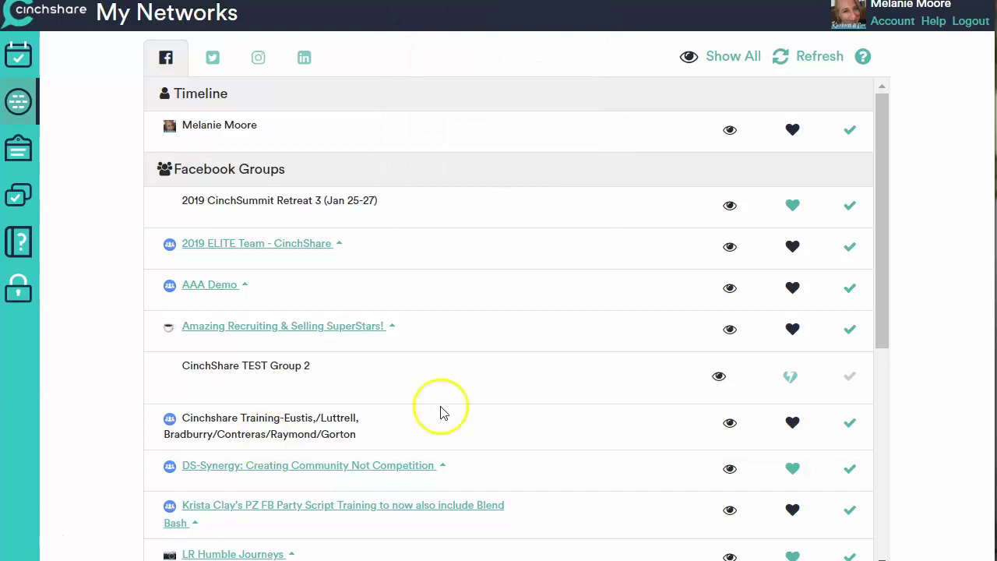
Read the CinchShare installation instructions for the Night of Networking - Cincinnati group and open that group's settings on Facebook.
left_click_drag(876, 243, 885, 475)
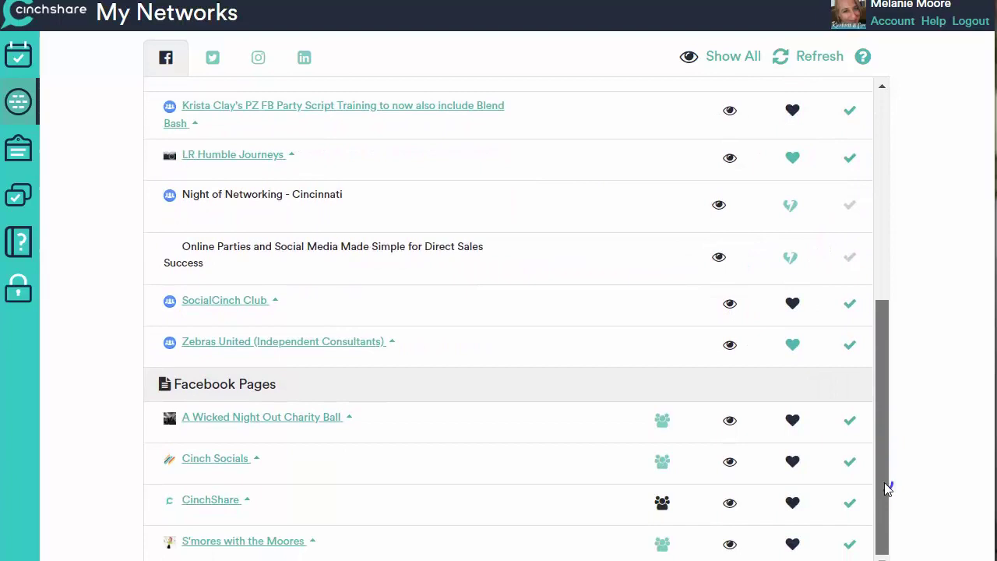
left_click_drag(884, 488, 888, 309)
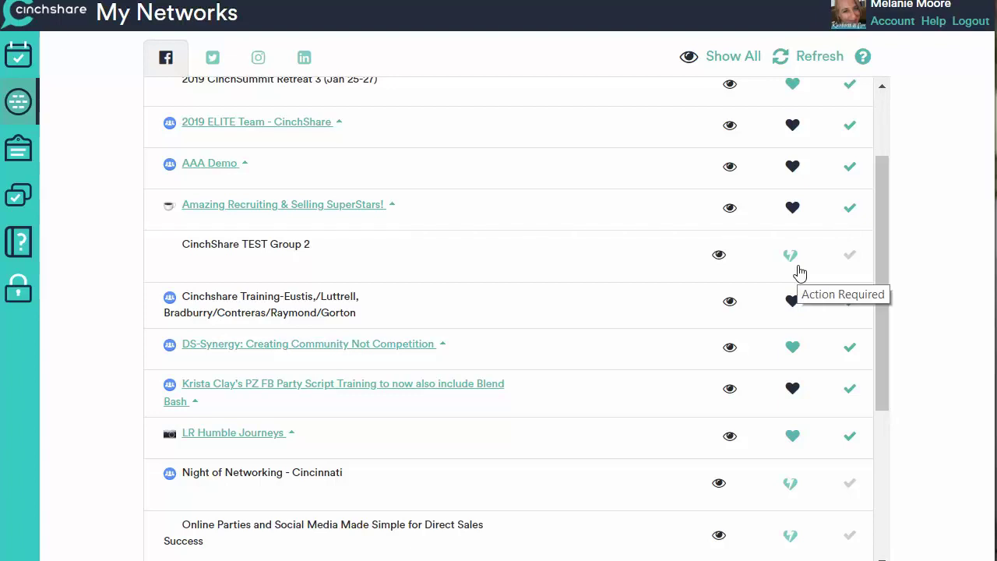
left_click_drag(882, 284, 883, 360)
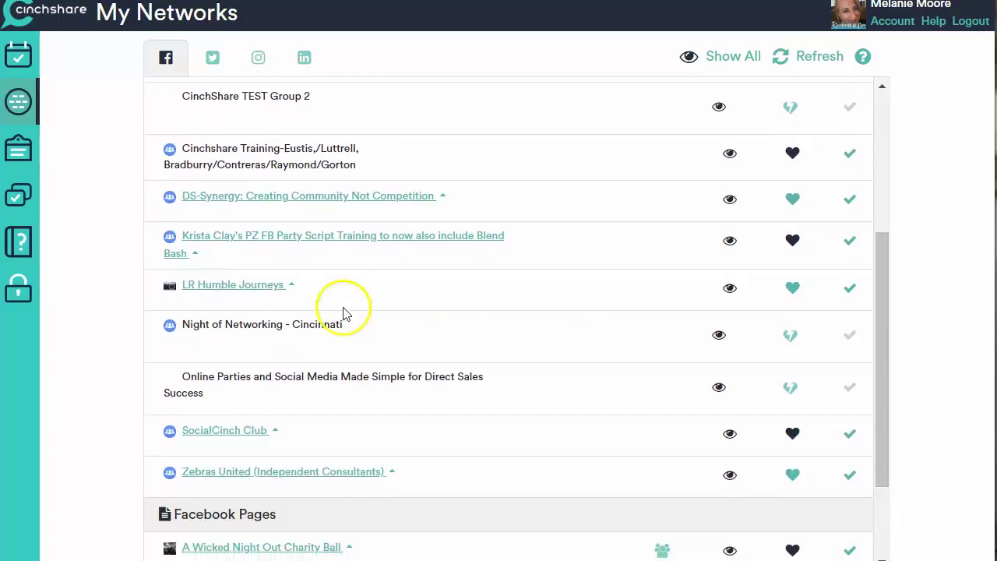
left_click(791, 336)
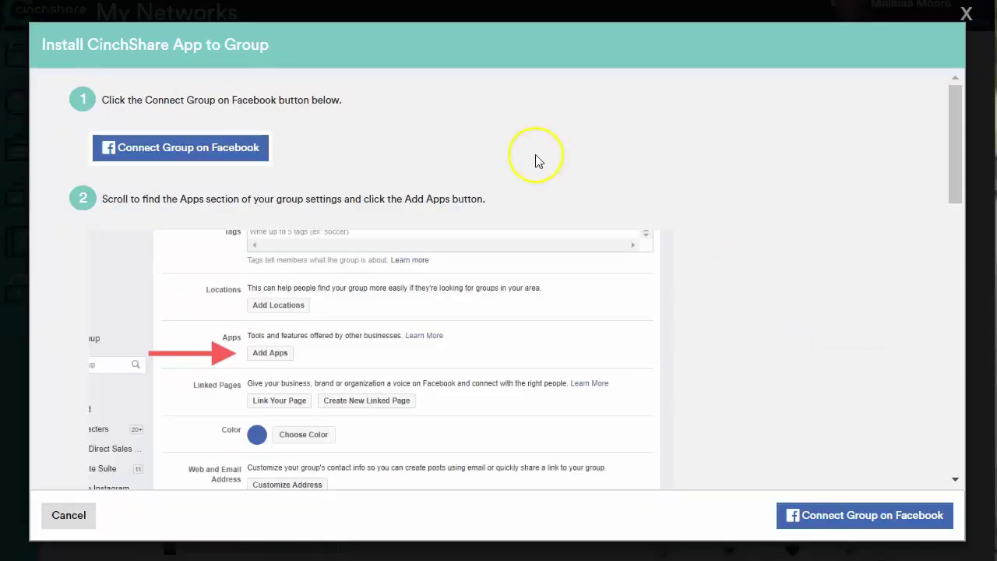
mouse_move(959, 149)
left_mouse_down()
mouse_move(954, 156)
mouse_move(952, 139)
left_mouse_up()
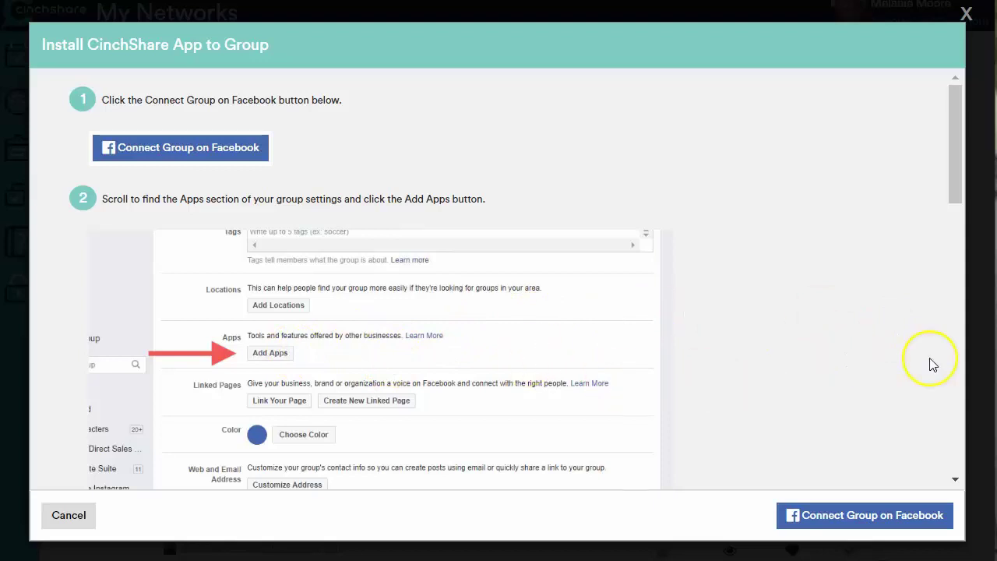
left_click_drag(953, 175, 963, 475)
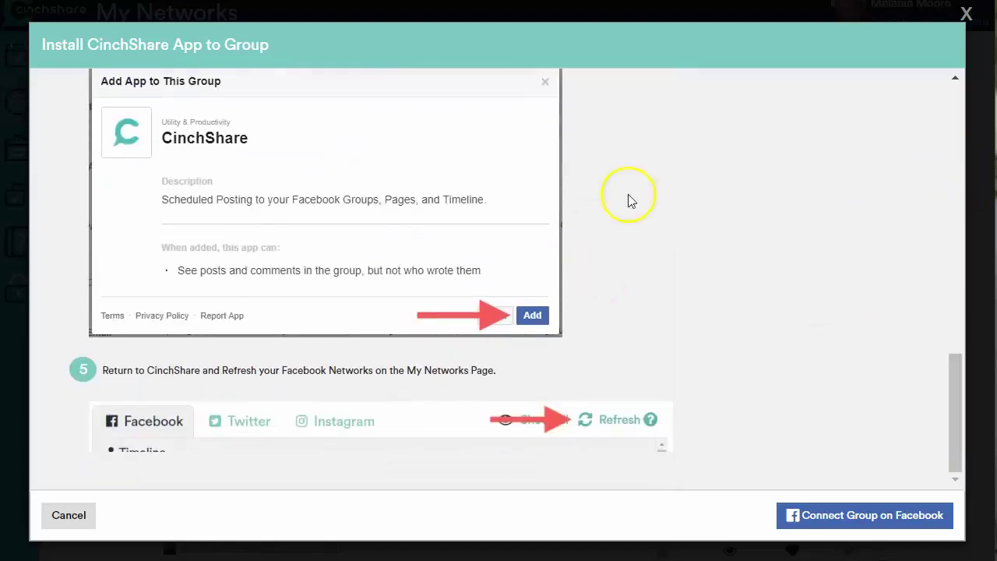
left_click(877, 522)
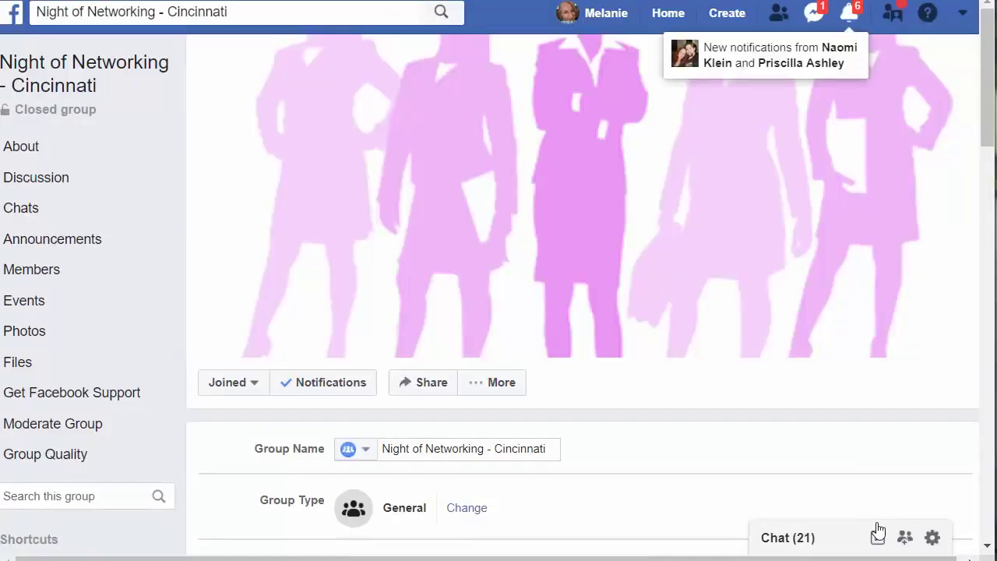
Browse apps for the group from its Apps setting and search for "CinchS".
mouse_move(901, 189)
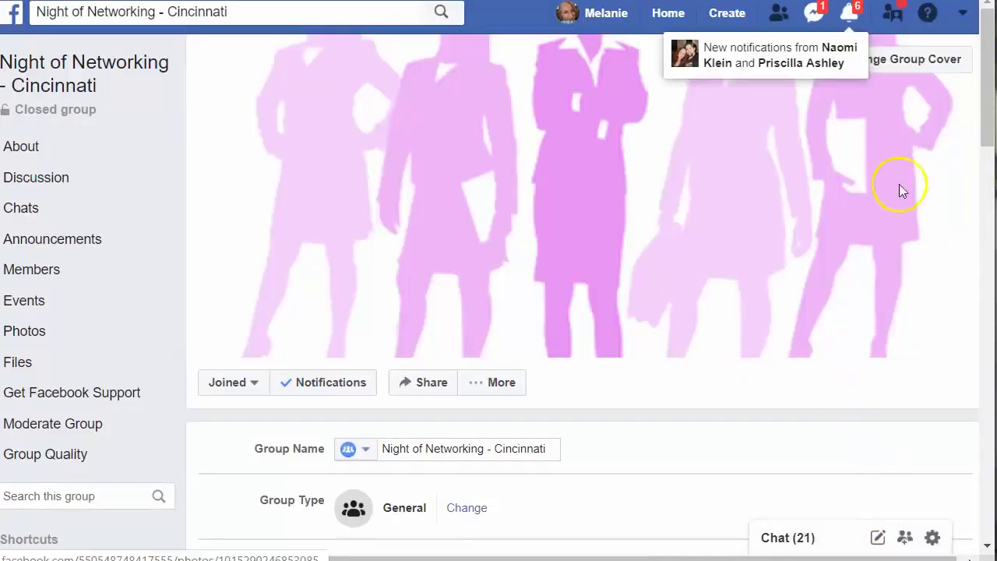
left_click_drag(989, 134, 981, 276)
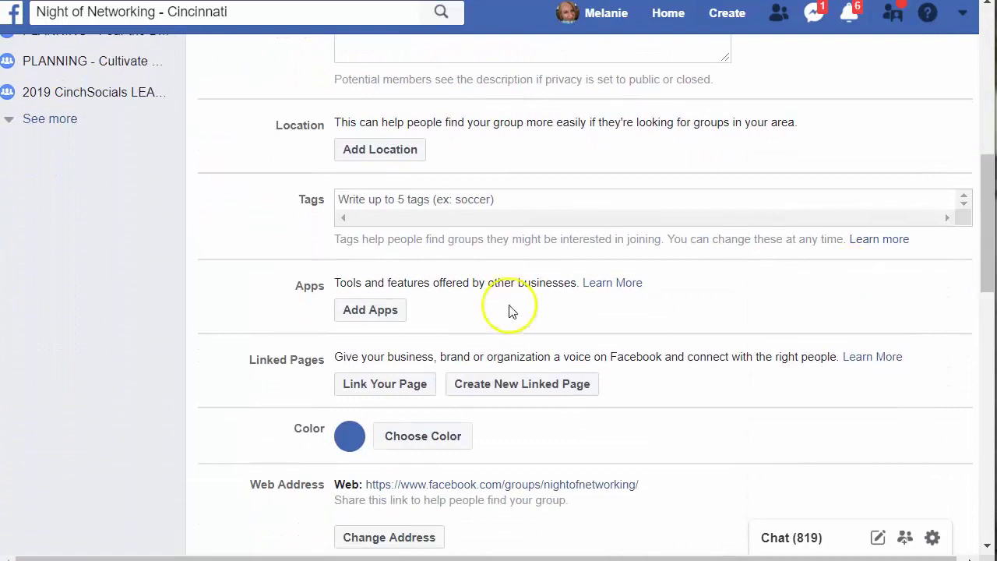
left_click(372, 321)
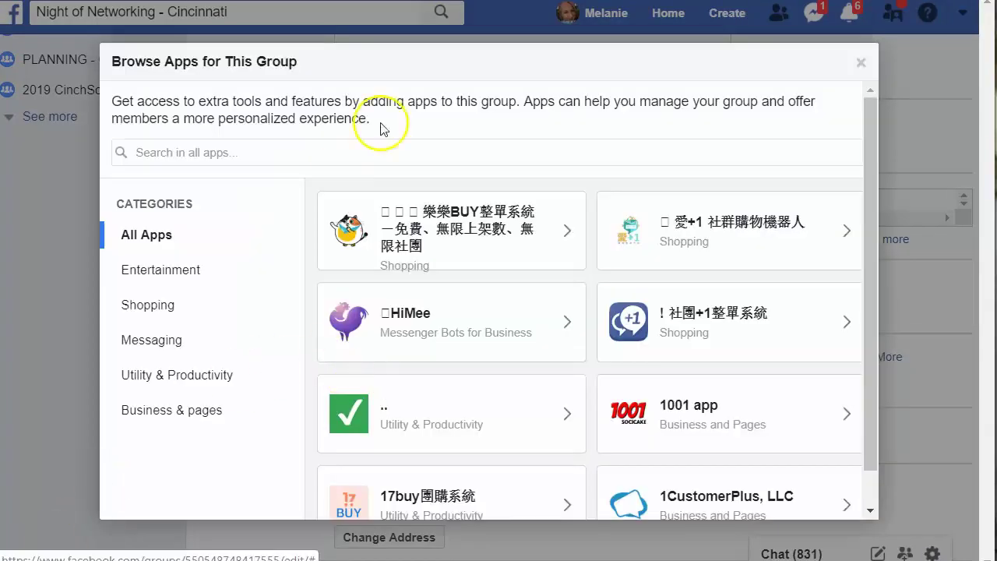
left_click(826, 157)
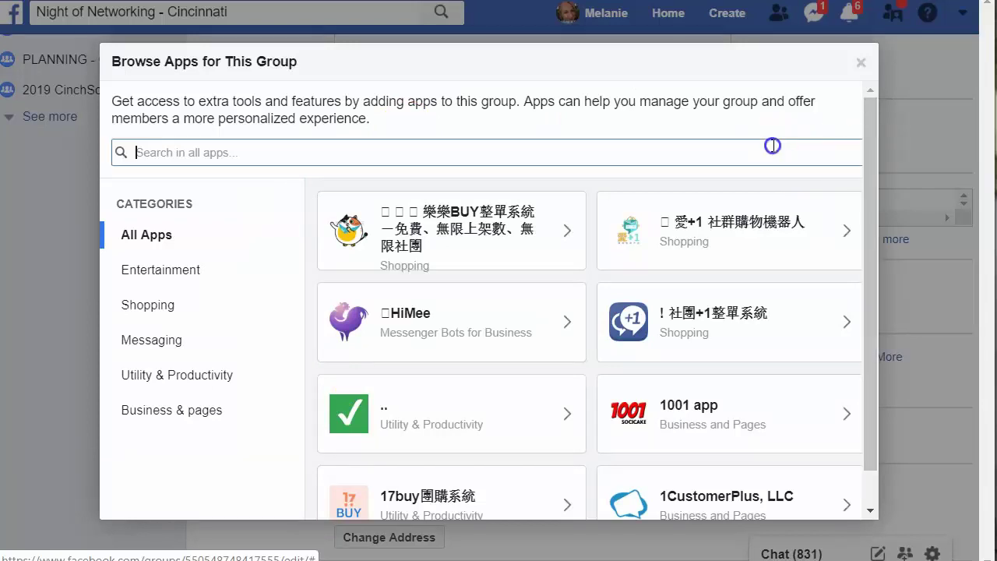
type("Q")
type("inch")
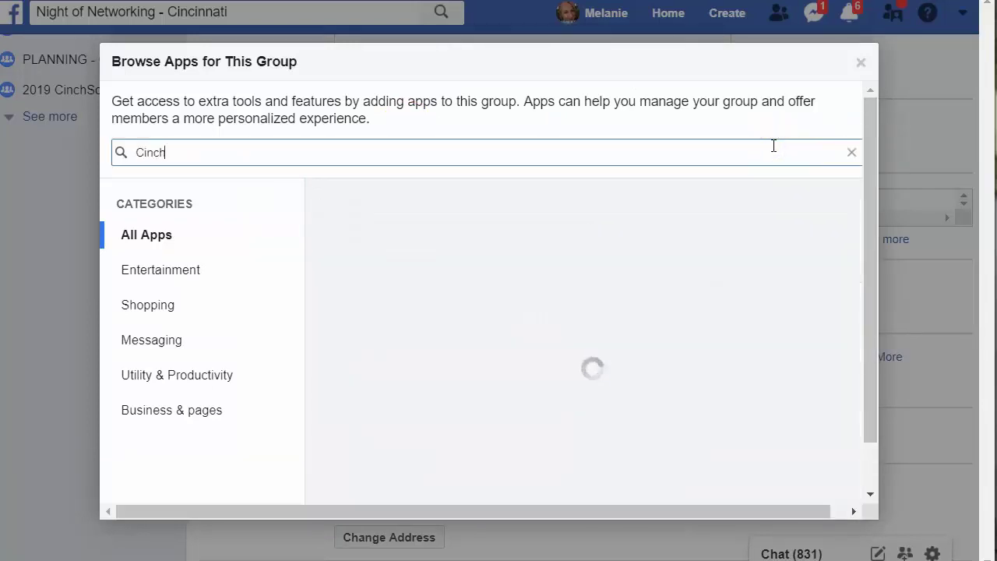
type("S")
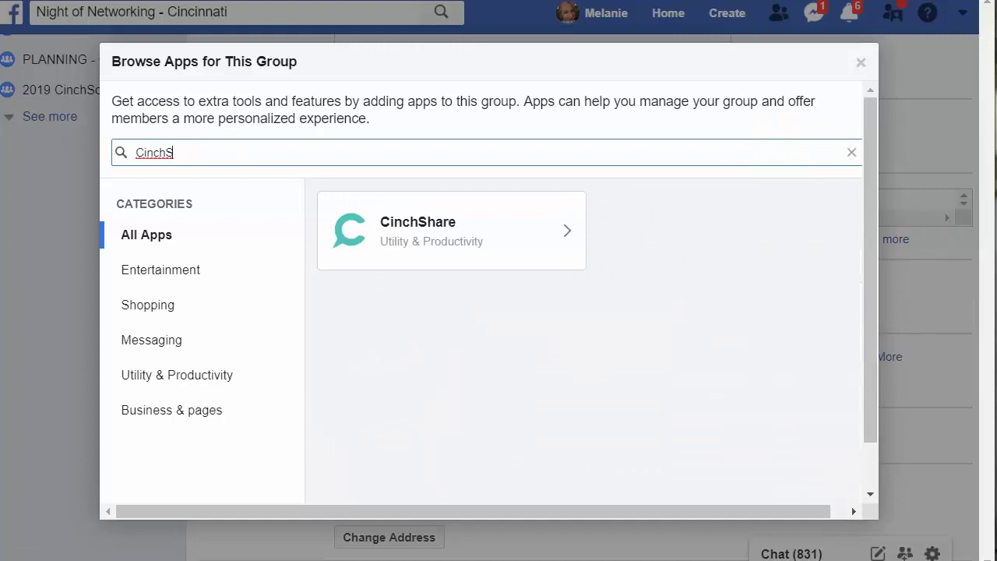
Add the CinchShare app to the Night of Networking - Cincinnati group and finish the confirmation.
left_click(517, 231)
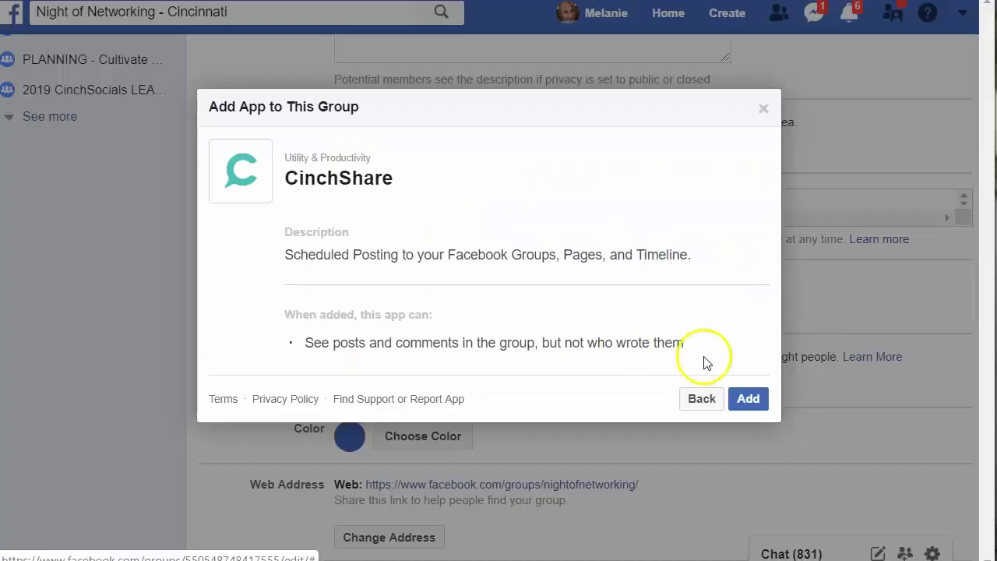
left_click(748, 399)
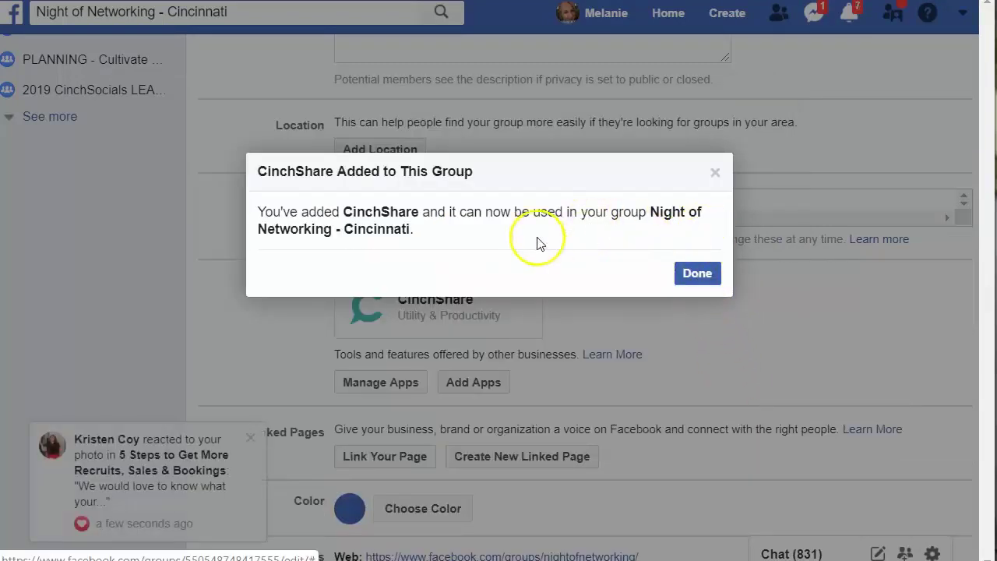
left_click(707, 277)
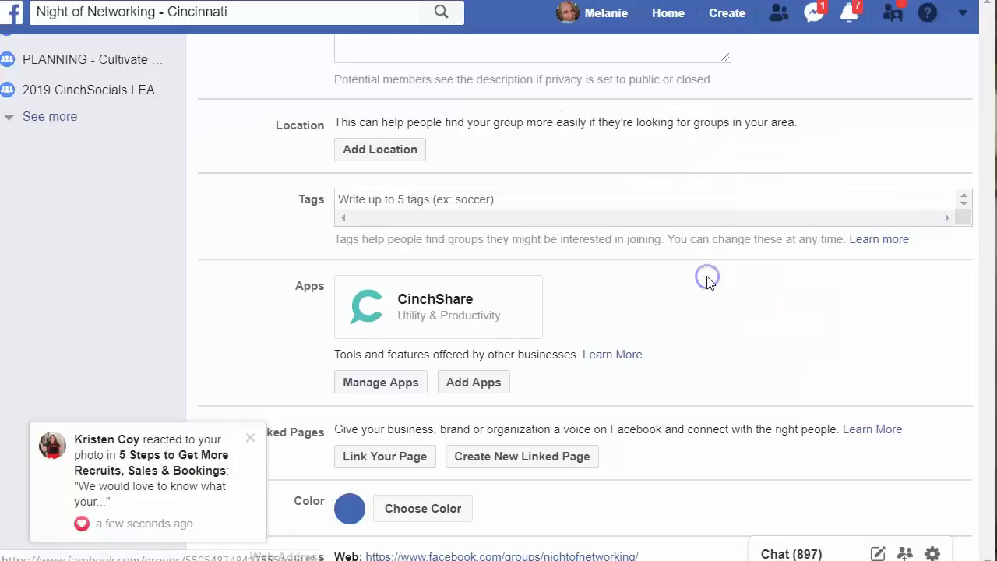
Save the Facebook group's settings and dismiss the notification pop-up.
scroll(707, 283, "down", 10)
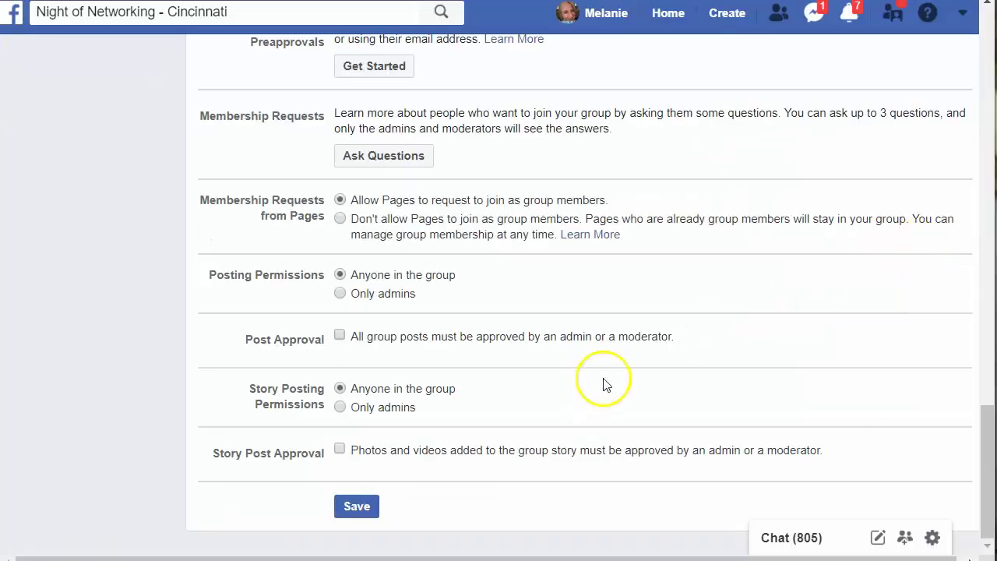
left_click(988, 478)
left_click_drag(988, 481, 973, 393)
left_click(366, 516)
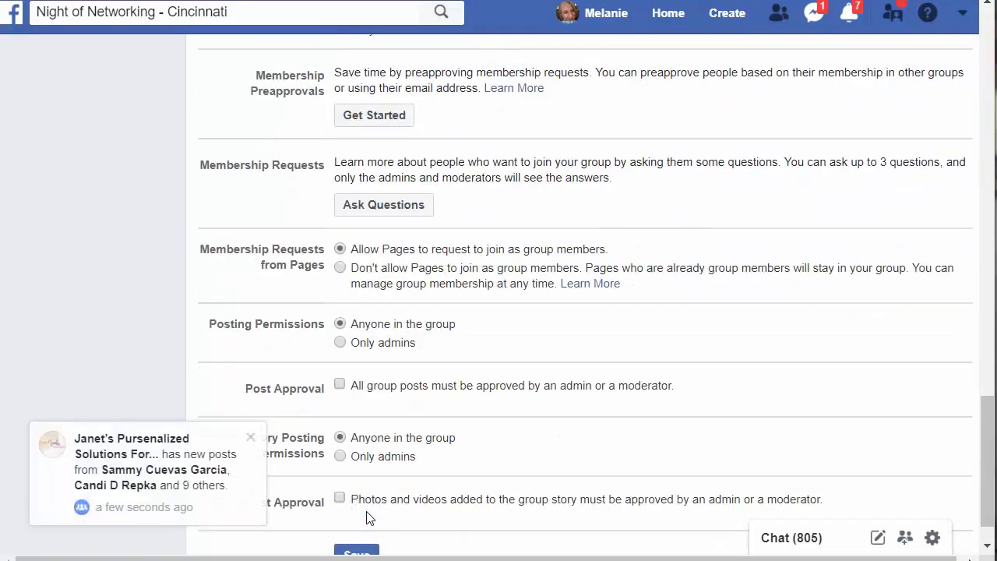
left_click(250, 437)
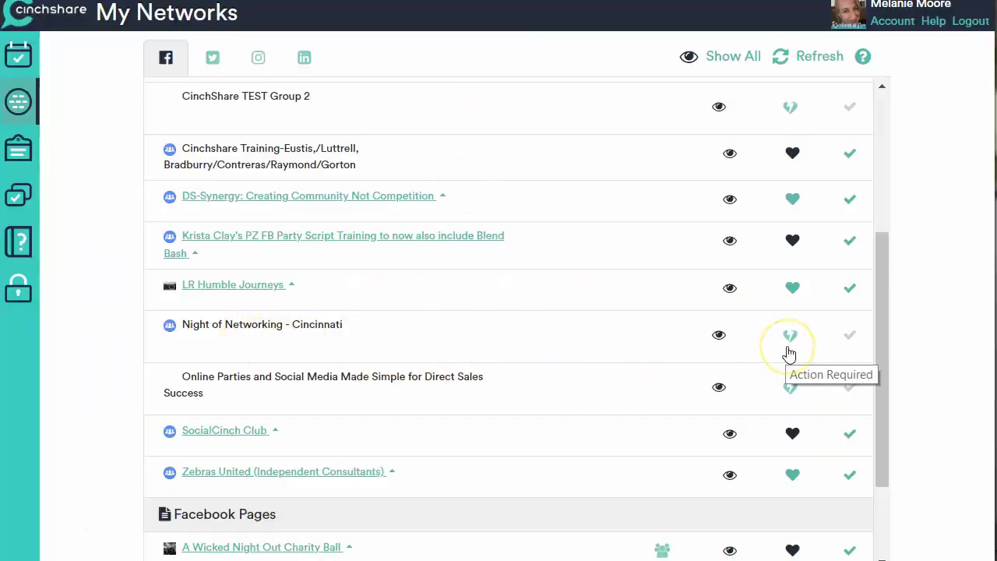
Switch back to CinchShare, refresh the Facebook networks and check the groups offered in Schedule a Post.
left_click(813, 60)
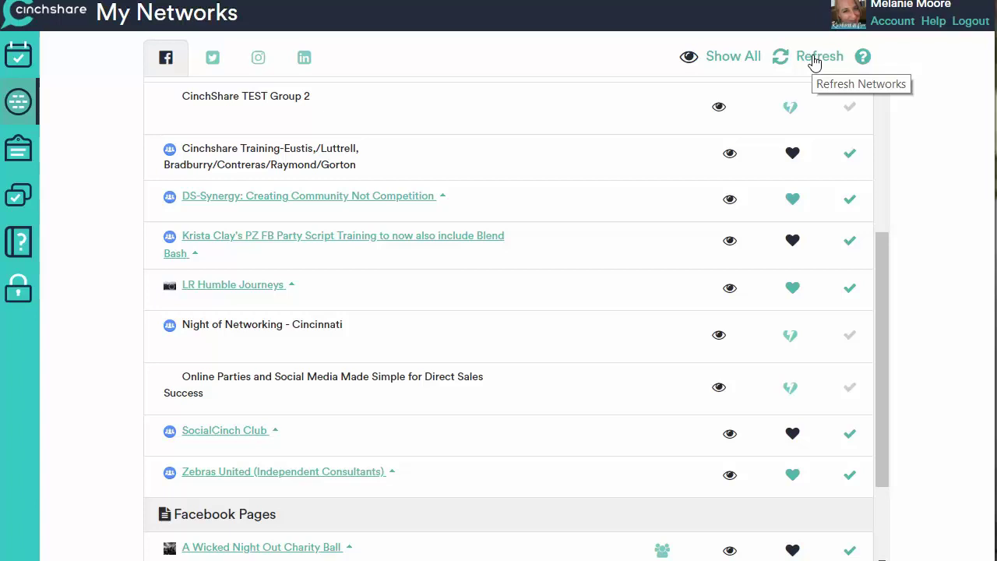
left_click(813, 59)
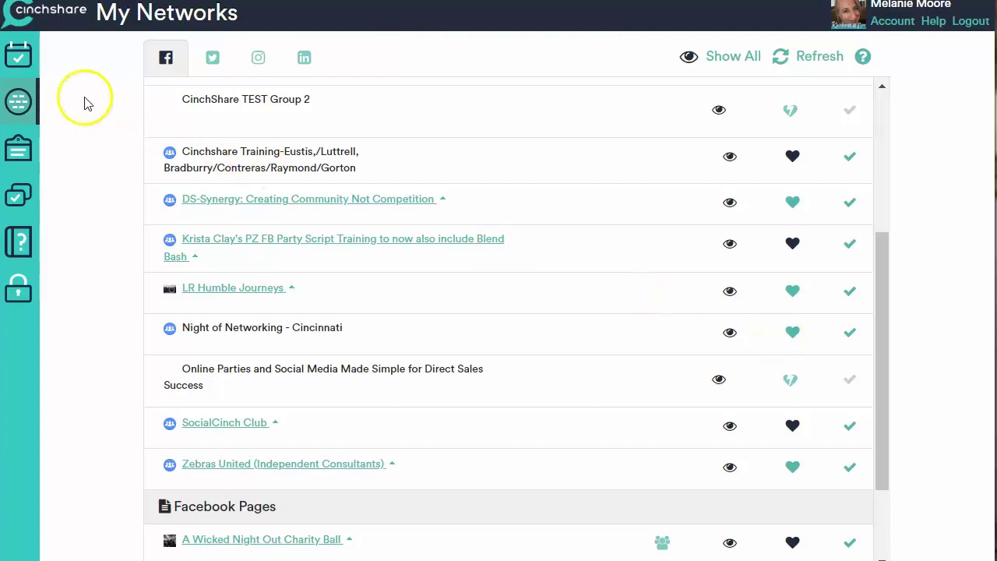
left_click(27, 75)
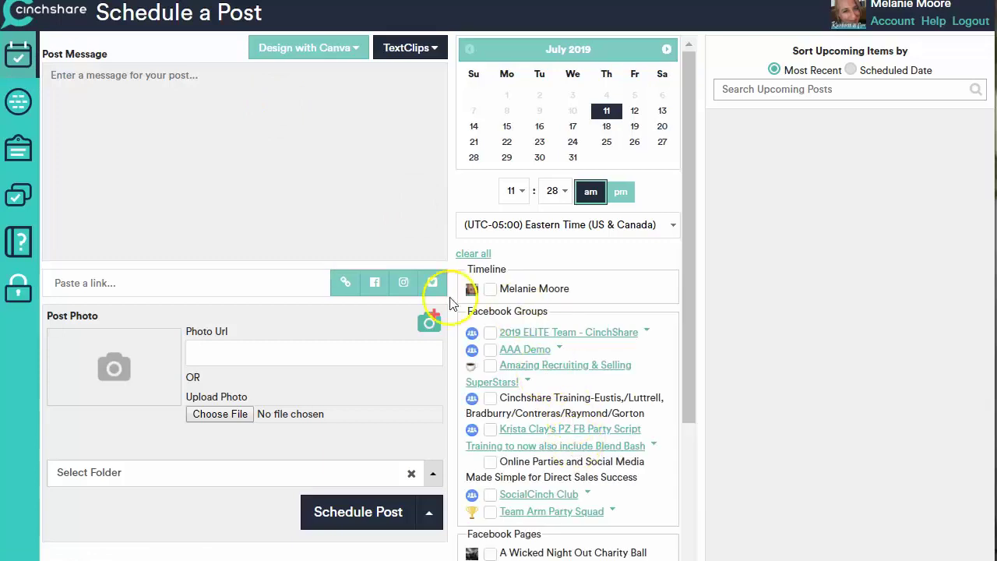
Mark the Night of Networking - Cincinnati group as a favorite and look for it among the Schedule a Post groups.
left_click(19, 104)
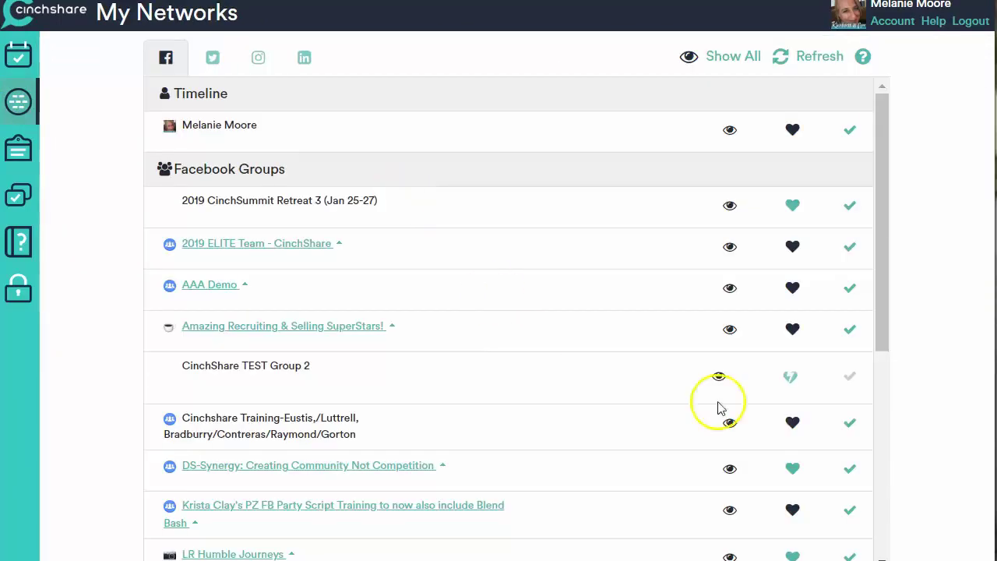
left_click_drag(881, 340, 888, 418)
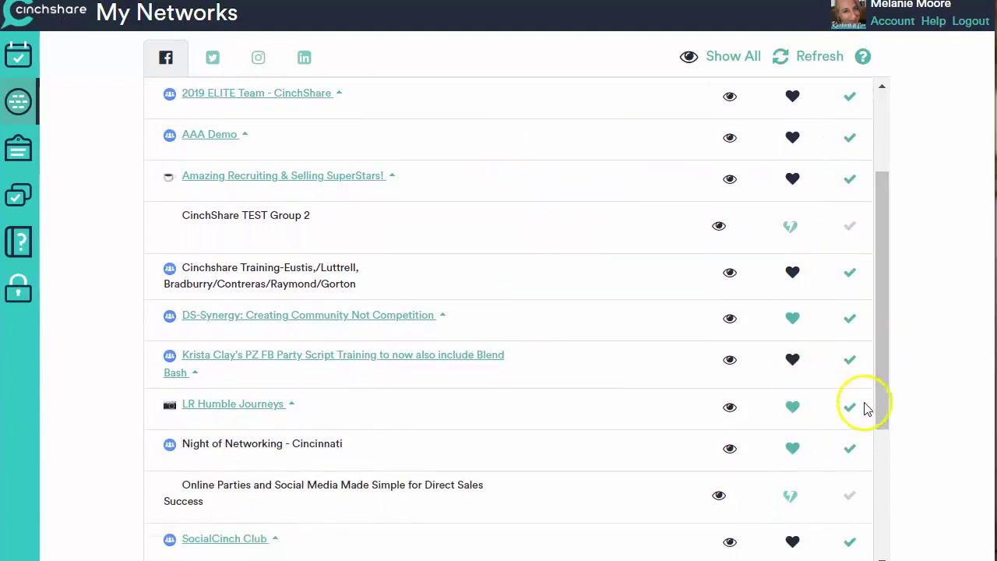
left_click(795, 452)
left_click(793, 450)
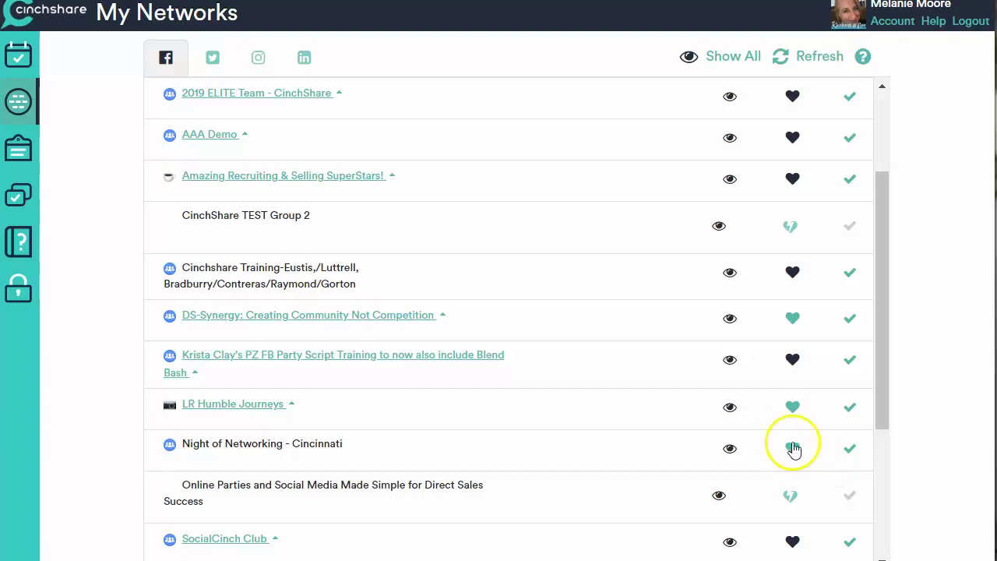
left_click(793, 451)
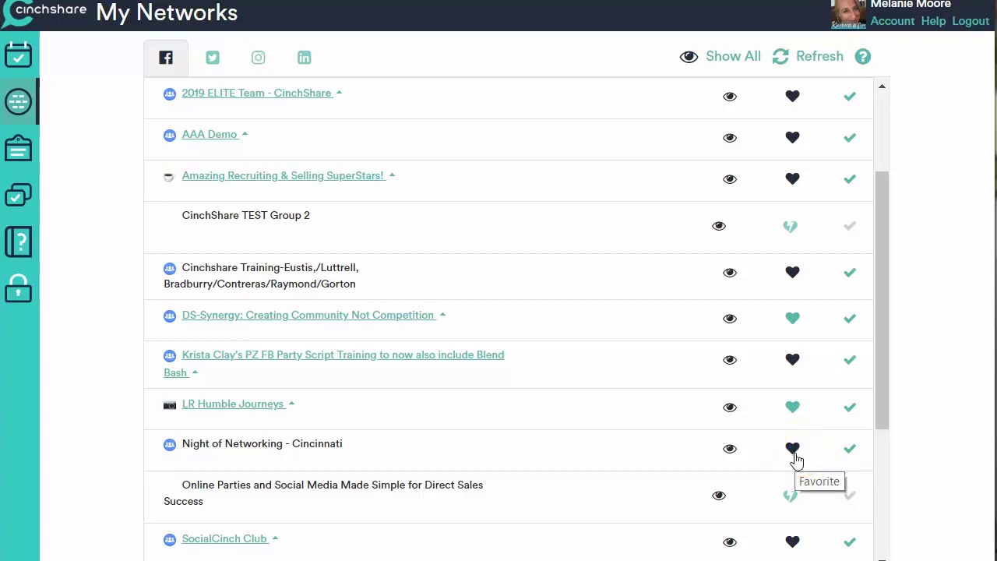
left_click(22, 59)
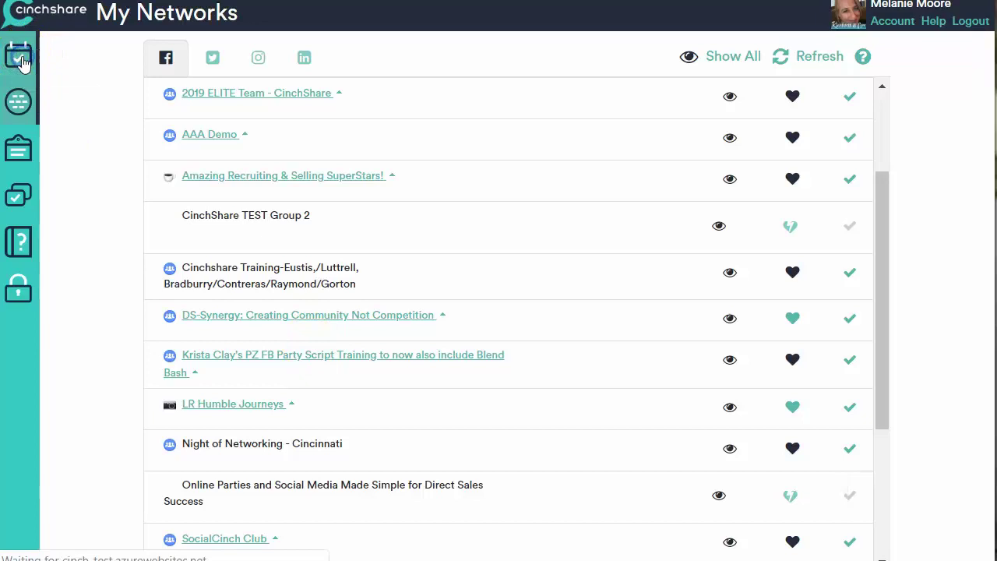
left_click_drag(690, 264, 690, 311)
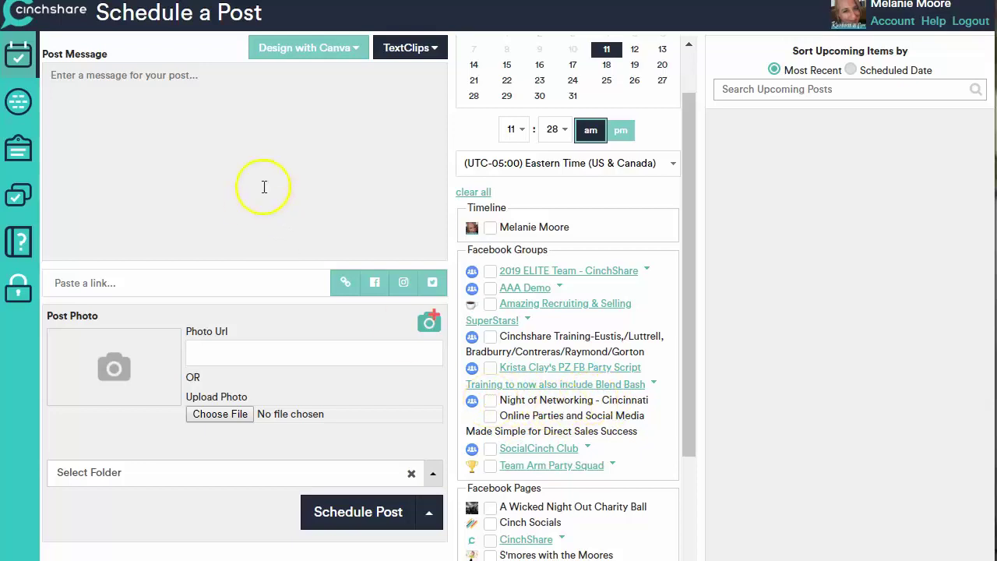
Review the Facebook, Twitter and Instagram accounts listed in My Networks.
left_click(18, 116)
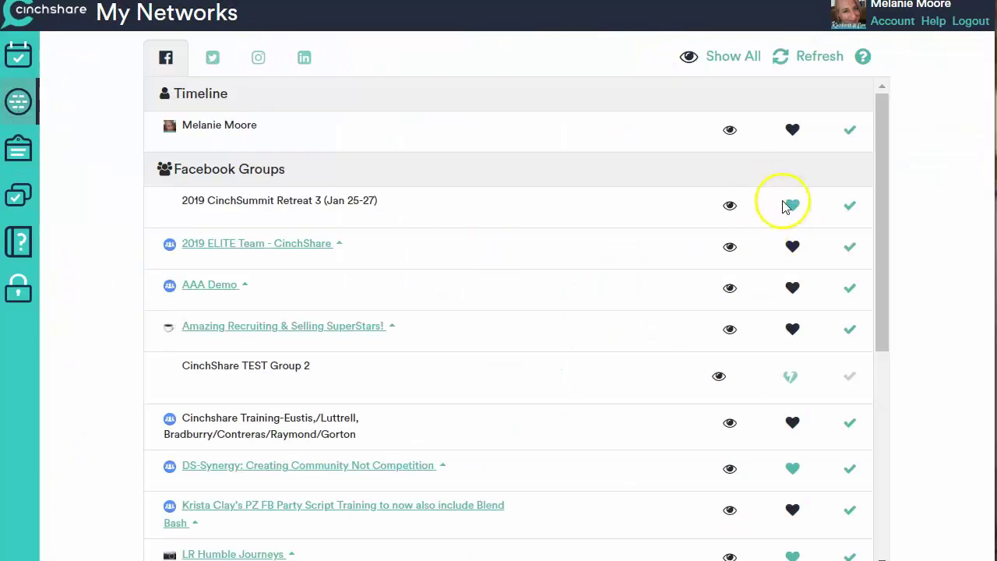
left_click_drag(881, 331, 908, 327)
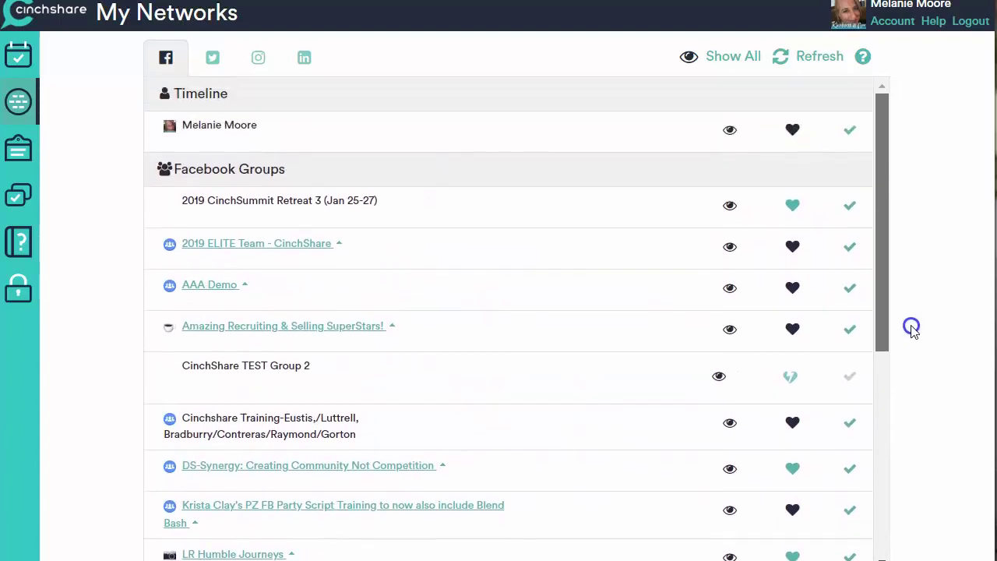
left_click(212, 70)
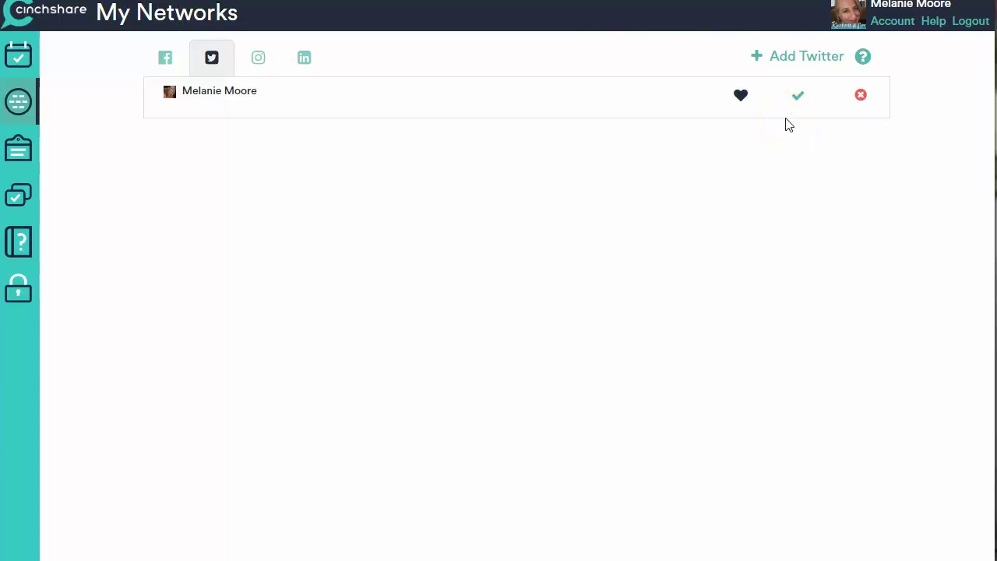
left_click(257, 61)
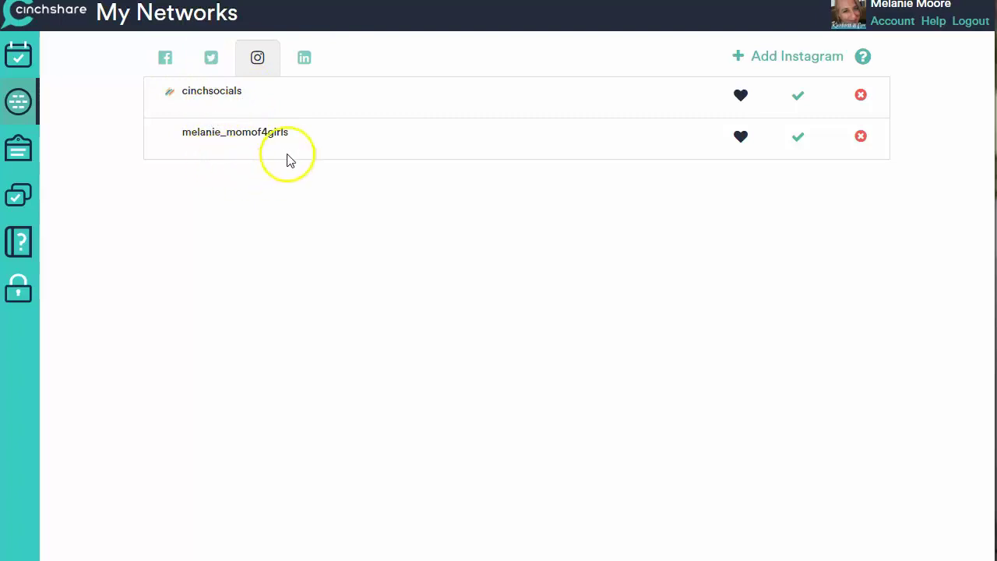
Review the LinkedIn and Instagram accounts, and look through the Facebook groups and pages in My Networks.
left_click(305, 61)
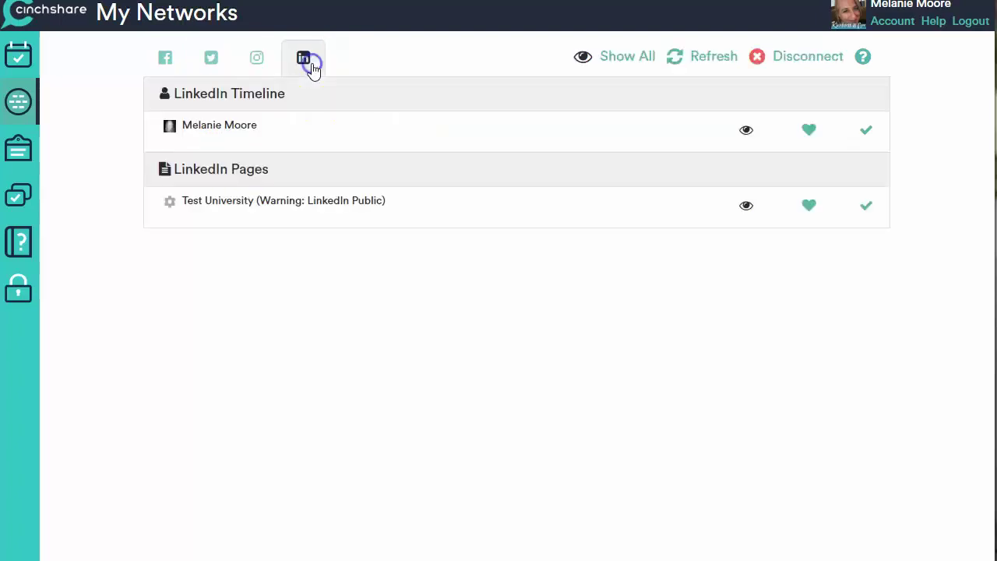
left_click(260, 65)
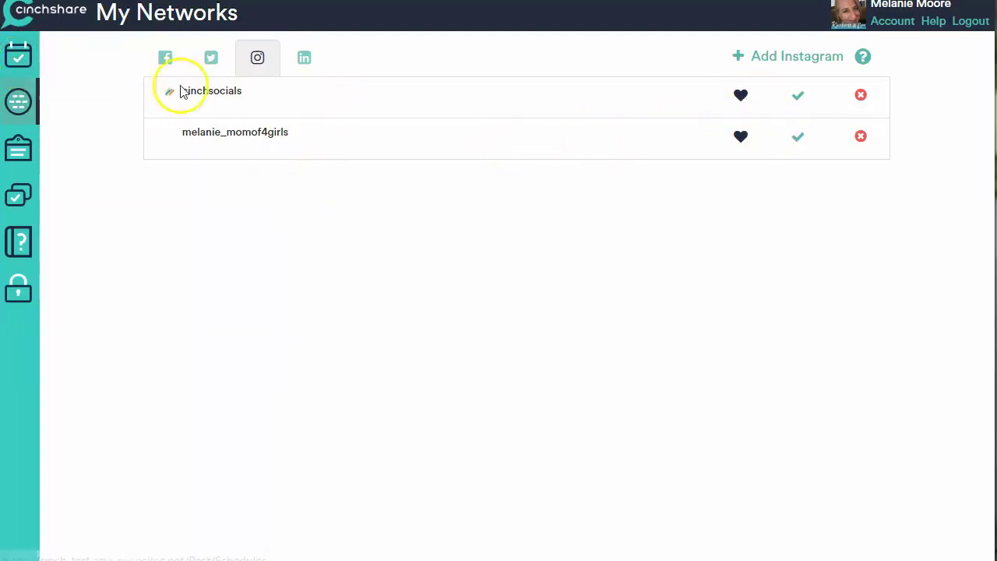
left_click(165, 62)
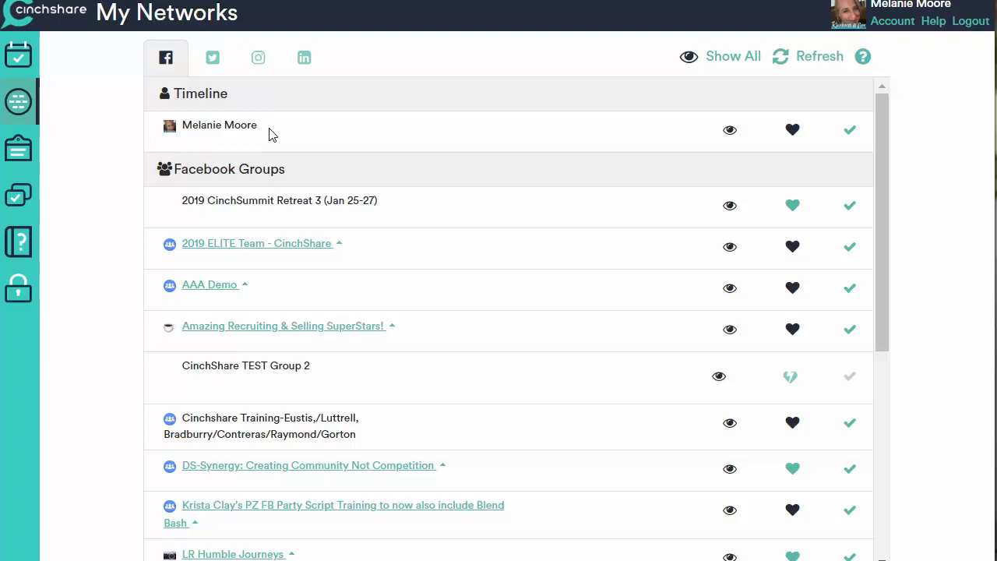
left_click_drag(885, 246, 890, 491)
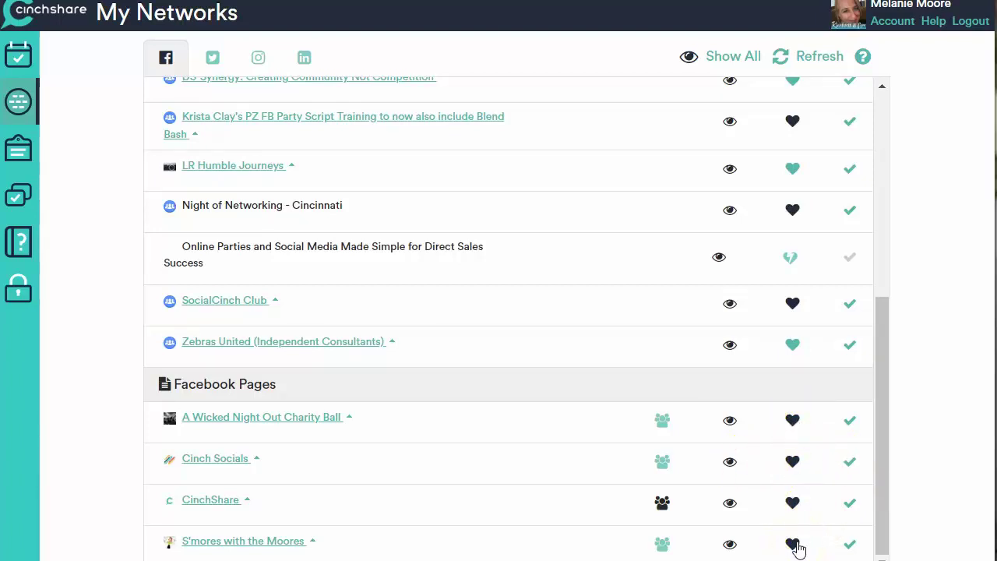
left_click_drag(883, 516, 908, 292)
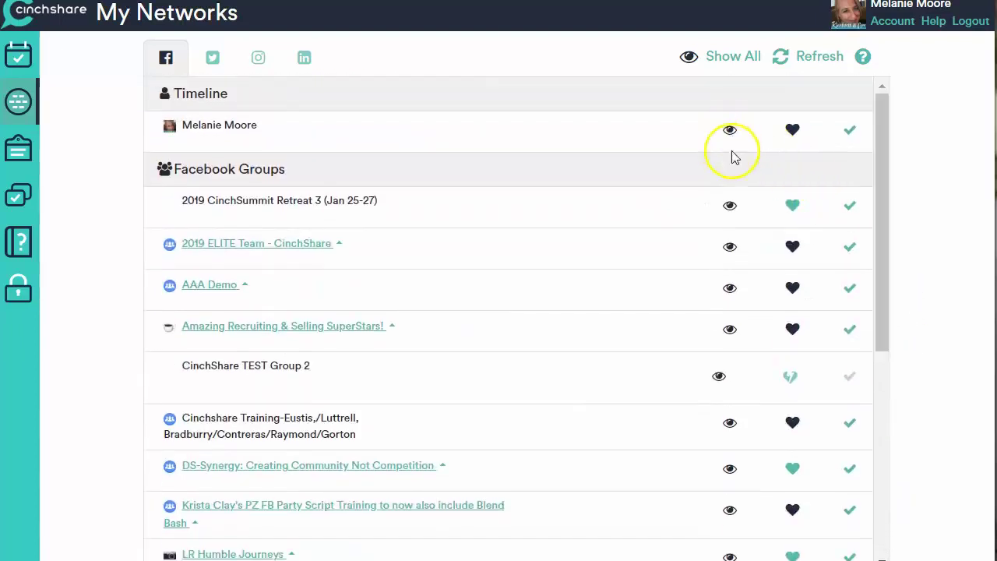
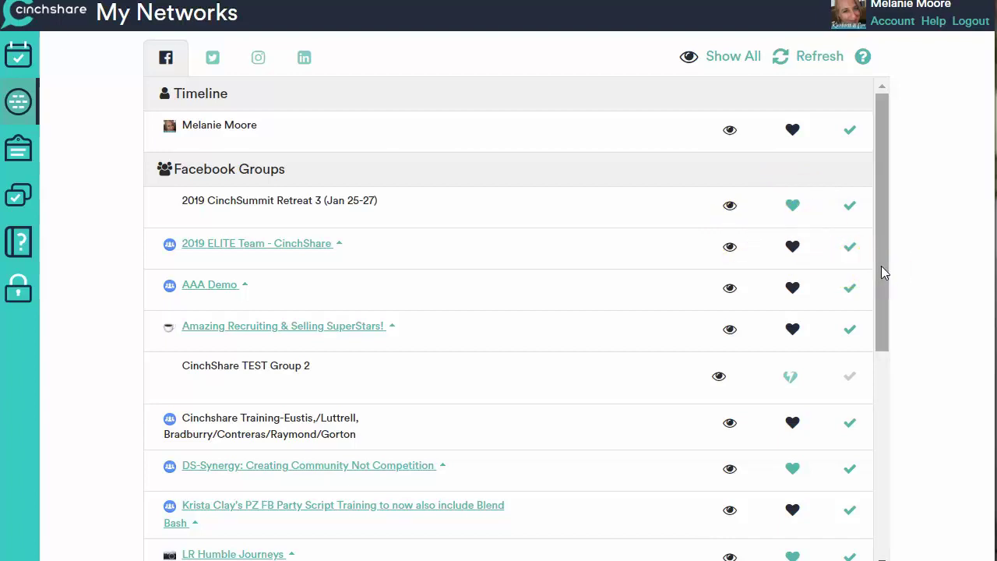
left_click_drag(881, 265, 883, 294)
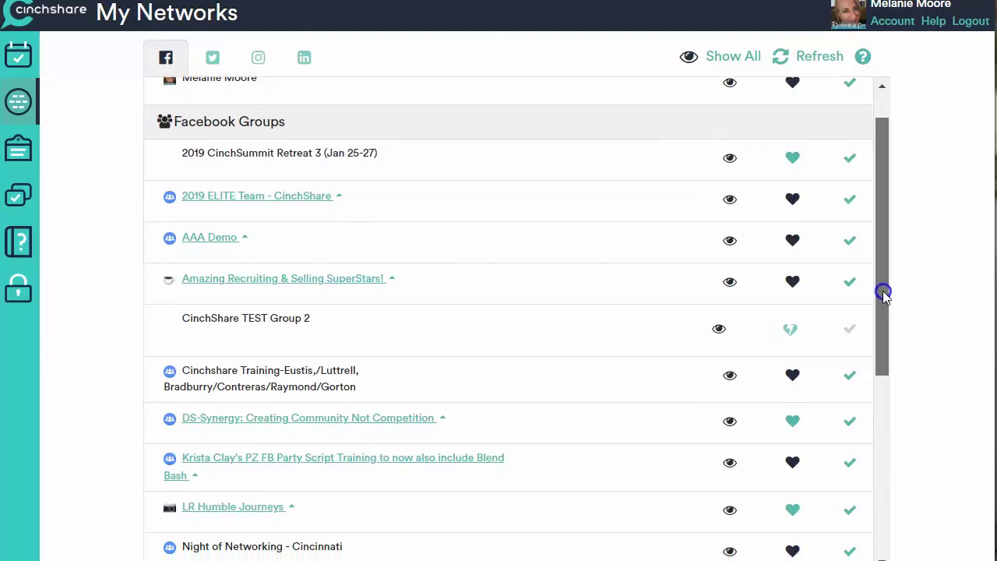
mouse_move(882, 232)
left_mouse_down()
mouse_move(883, 374)
mouse_move(892, 238)
left_mouse_up()
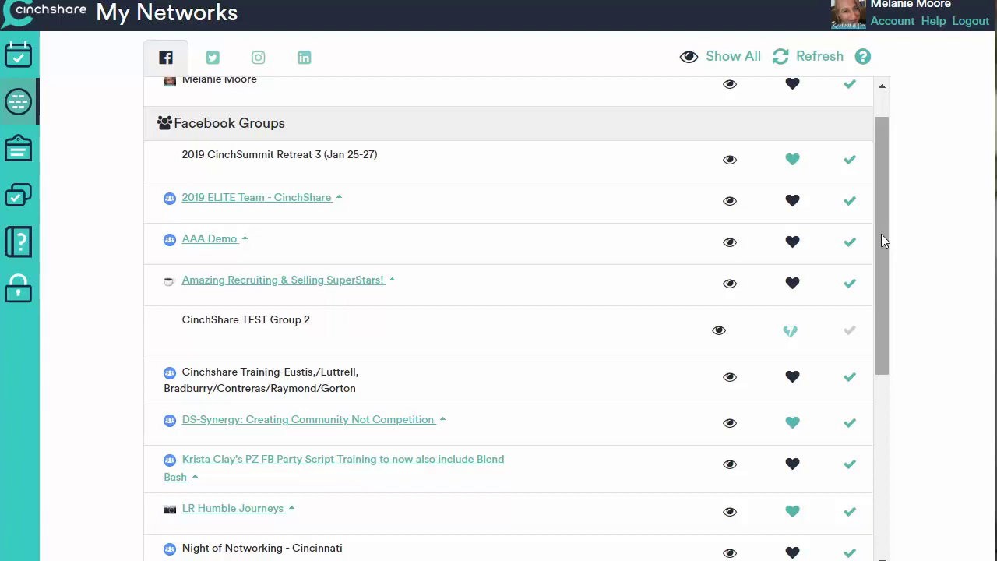
Show all Facebook networks including the hidden ones, and return to the list without hidden groups.
left_click(689, 62)
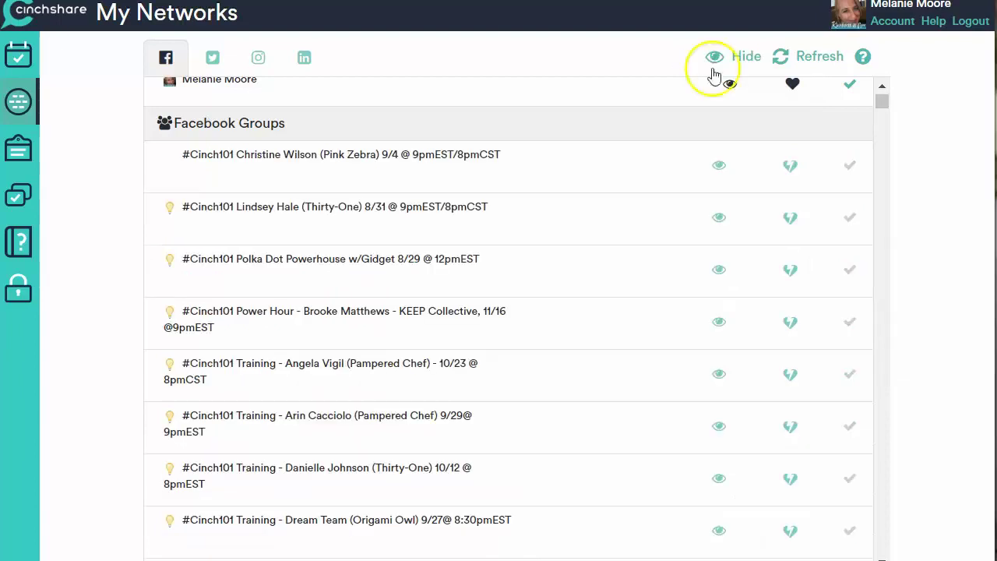
mouse_move(882, 109)
left_mouse_down()
mouse_move(883, 289)
mouse_move(883, 93)
left_mouse_up()
left_click(752, 56)
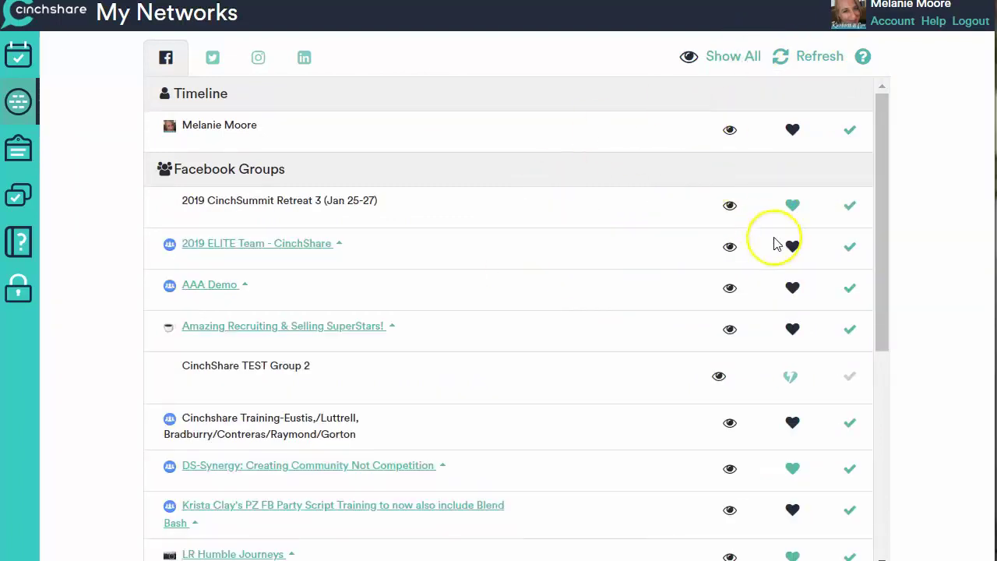
Hide the CinchShare TEST Group 2 group from the Facebook networks list.
left_click_drag(881, 238, 877, 298)
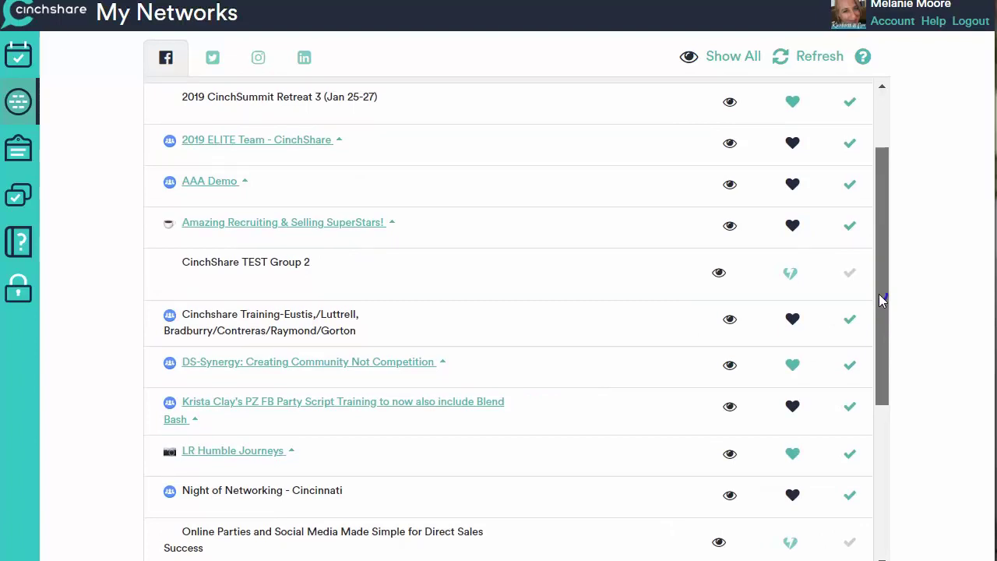
left_click_drag(879, 293, 878, 303)
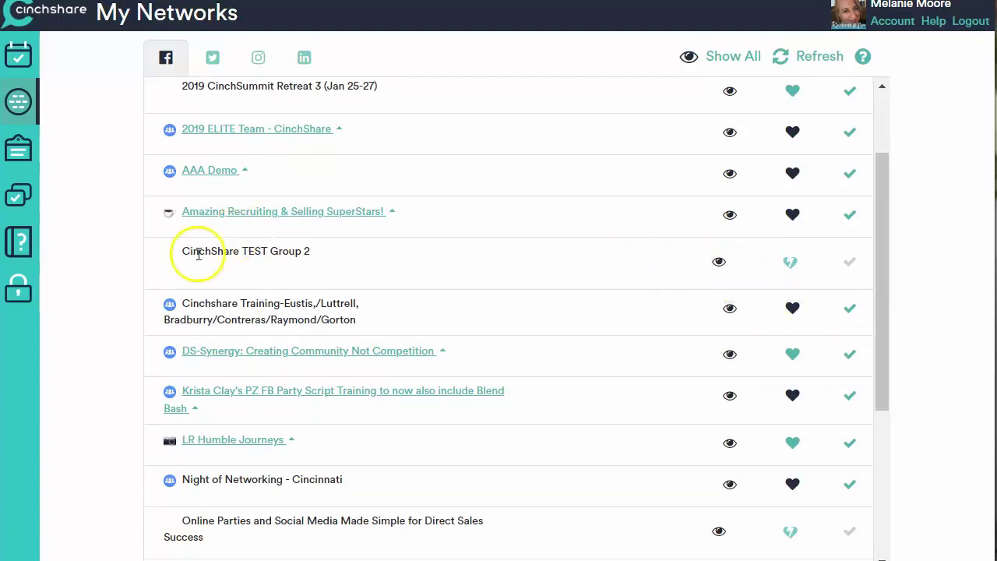
left_click(719, 261)
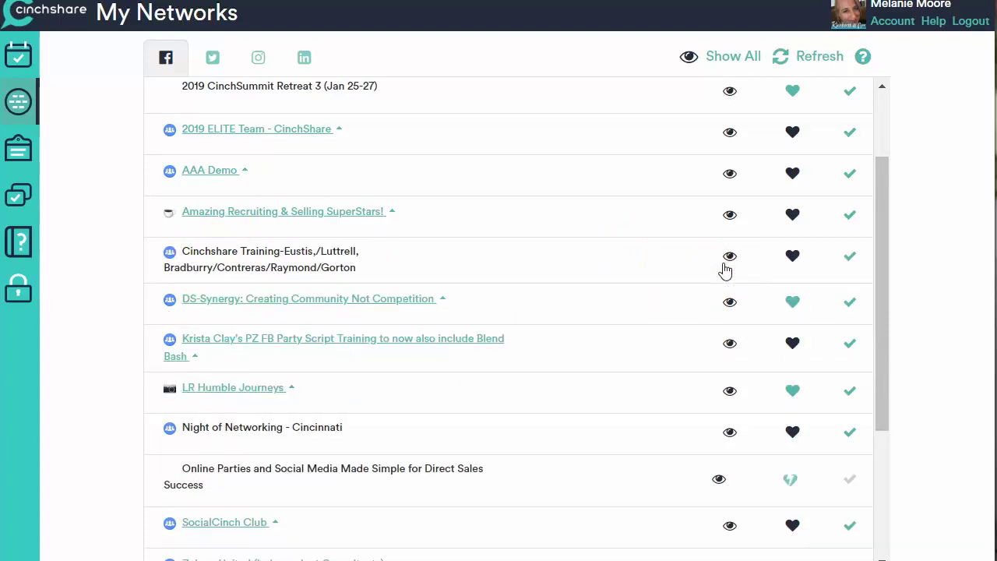
left_click_drag(881, 264, 886, 189)
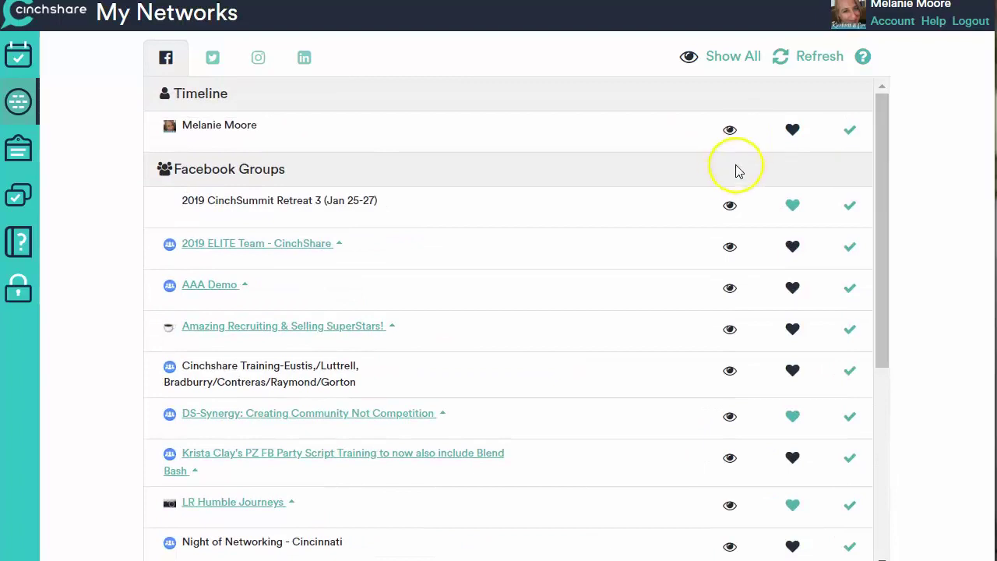
left_click_drag(879, 207, 890, 145)
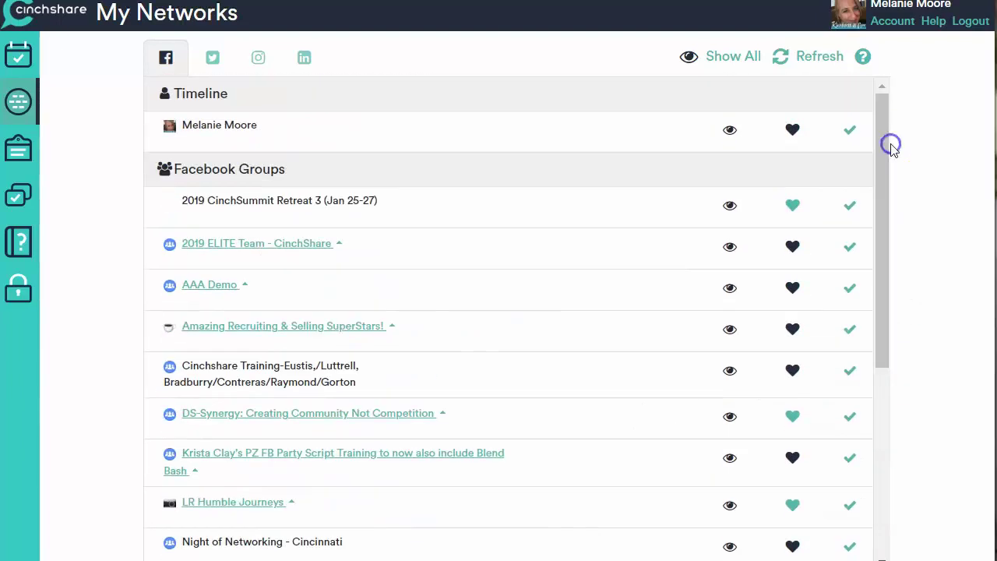
Show all Facebook networks, unhide CinchShare TEST Group 2, and return to the list without hidden groups.
left_click(688, 62)
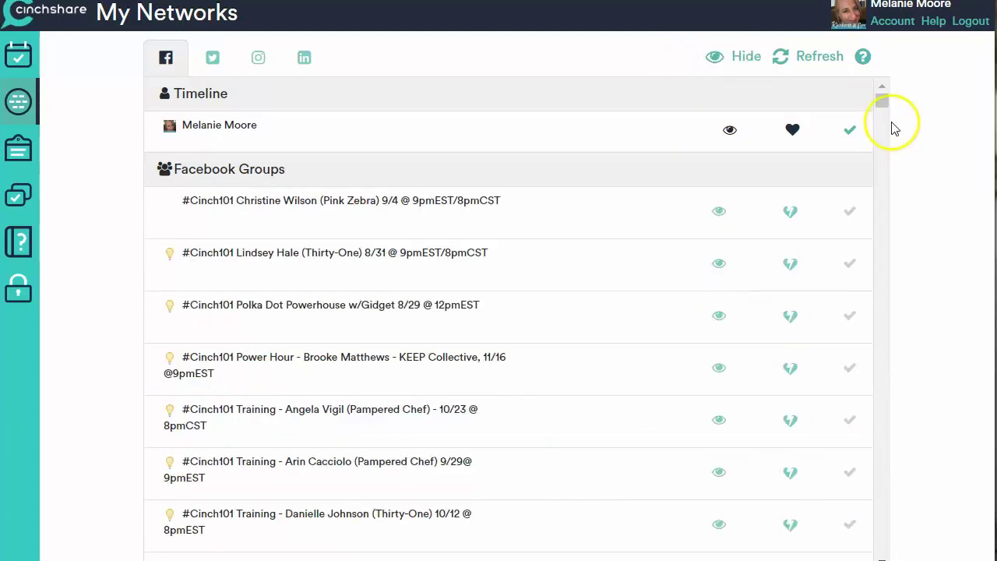
left_click_drag(882, 104, 903, 283)
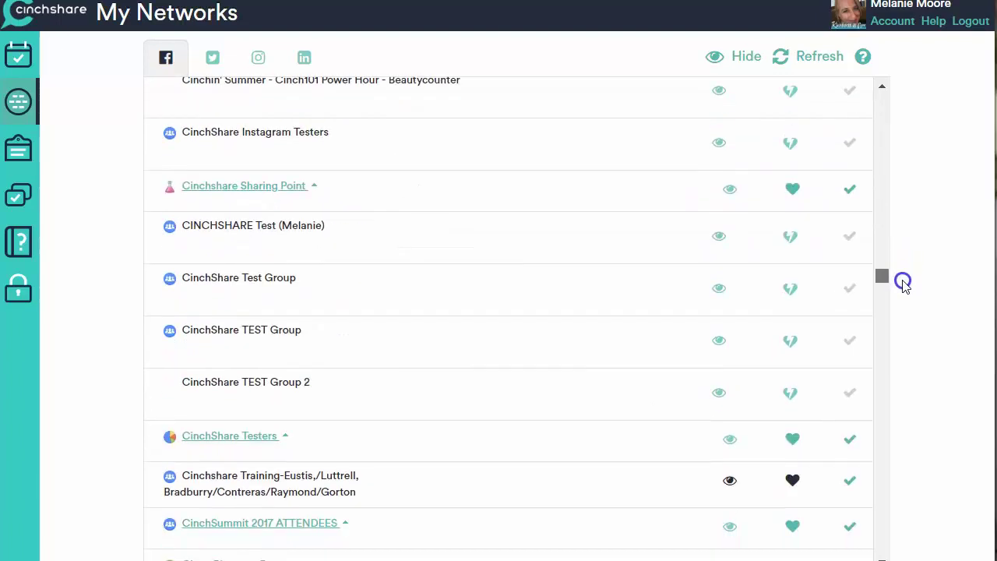
left_click(721, 399)
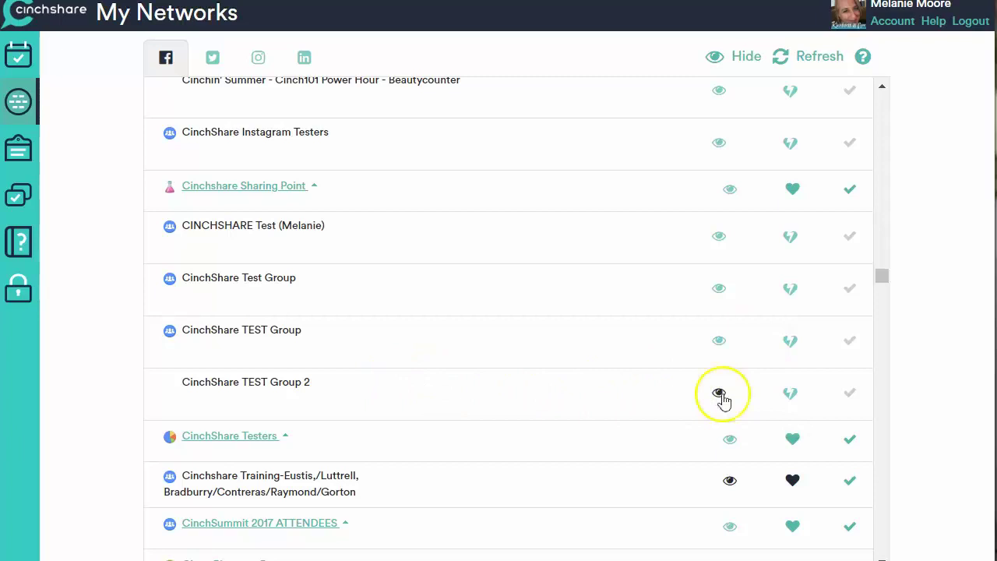
left_click(744, 59)
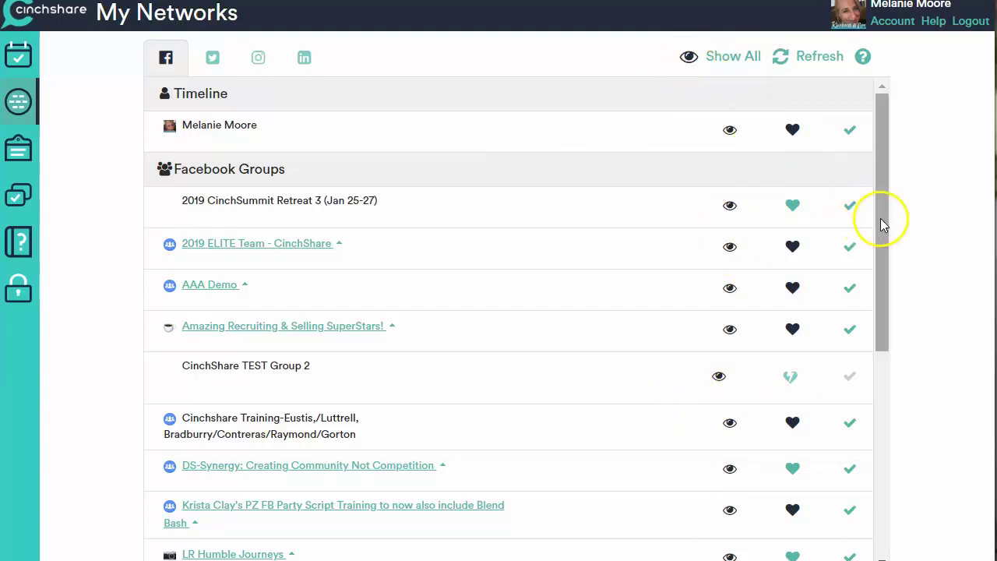
Hide CinchShare TEST Group 2 again and bring up the Facebook Pages section.
left_click(717, 378)
left_click_drag(883, 250, 876, 463)
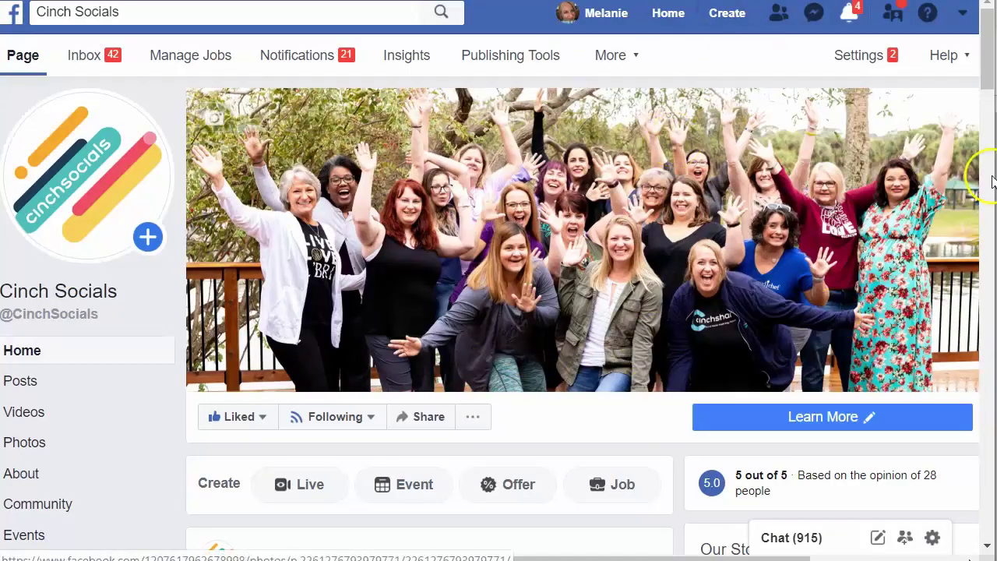
Open the Groups section of the Cinch Socials page on Facebook and find the group linking options.
left_click_drag(989, 87, 989, 103)
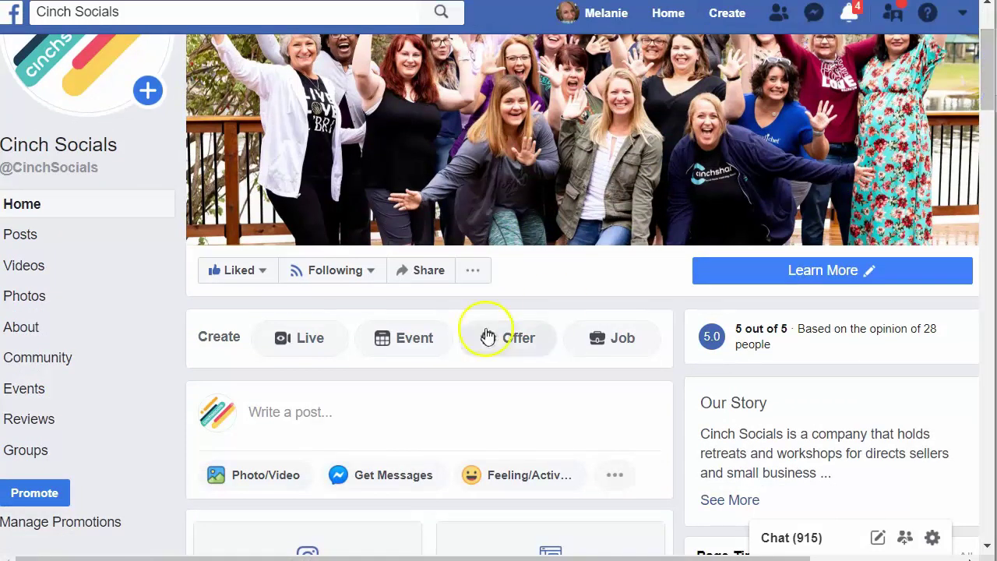
left_click(47, 453)
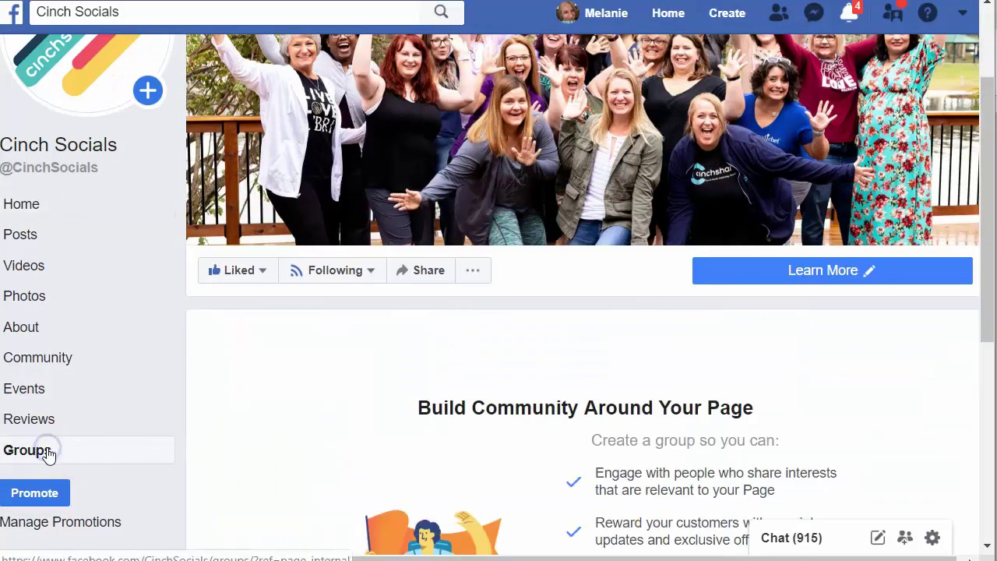
left_click_drag(987, 270, 974, 390)
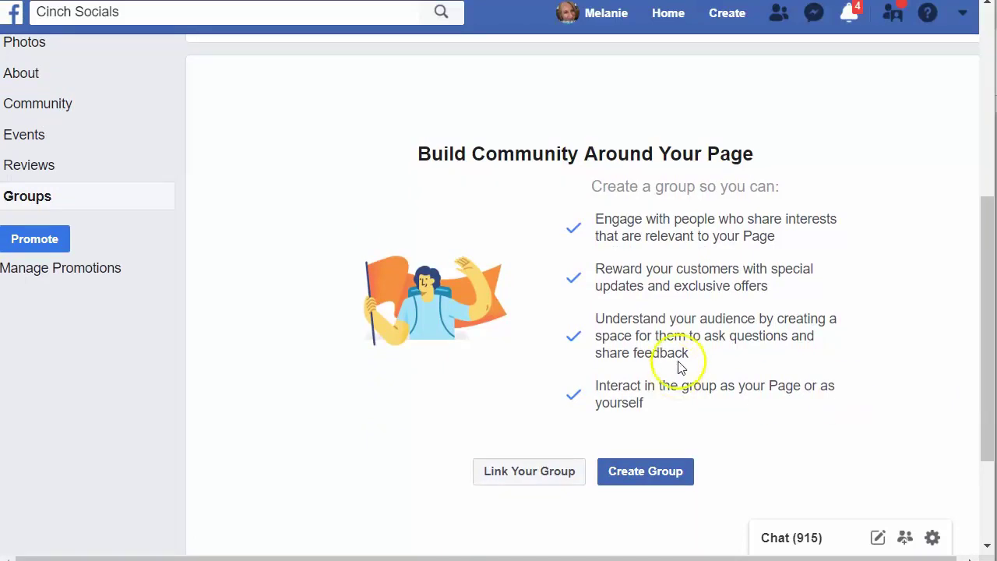
Link the SocialCinch Club group to the Cinch Socials Facebook page.
left_click(545, 471)
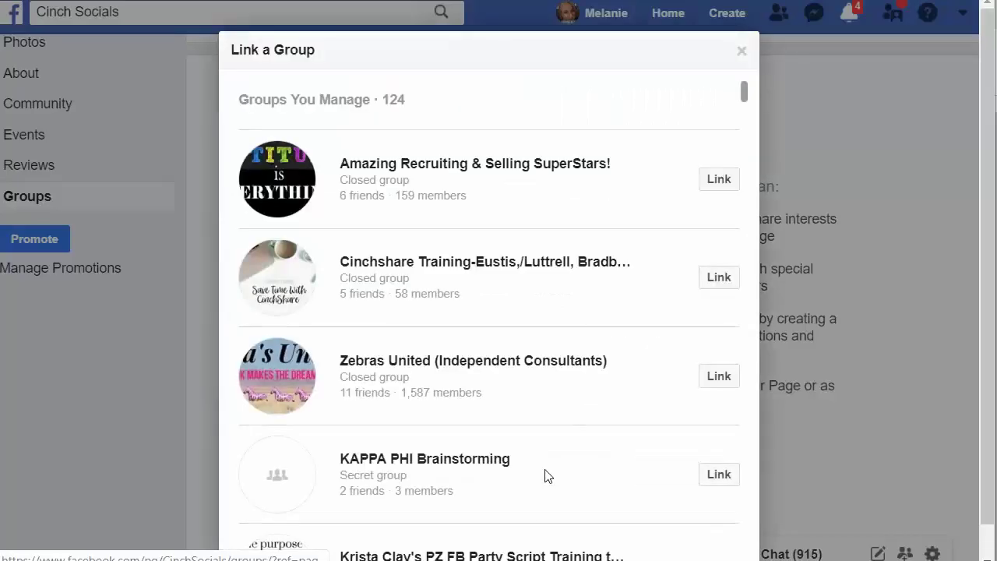
left_click(734, 139)
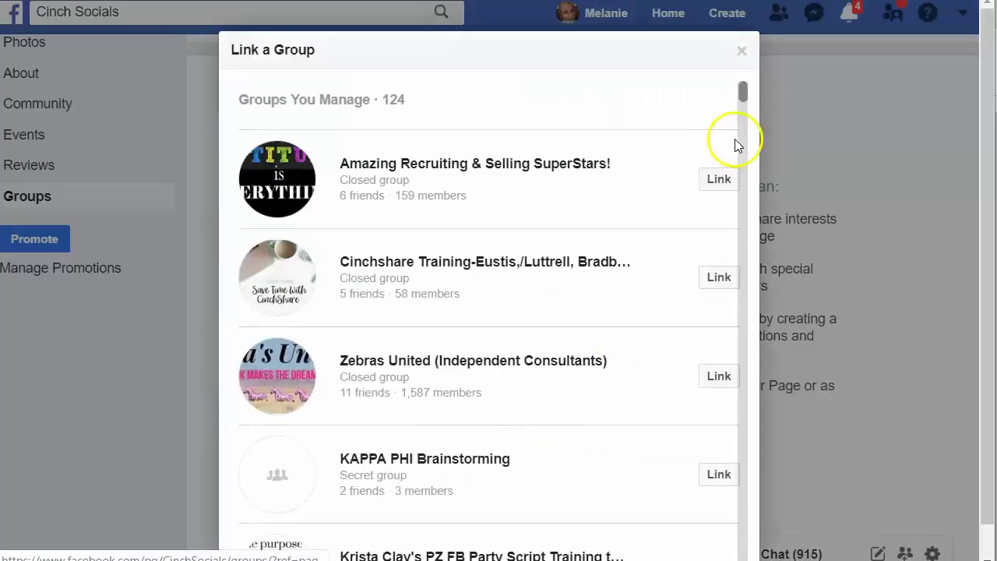
left_click_drag(745, 93, 764, 360)
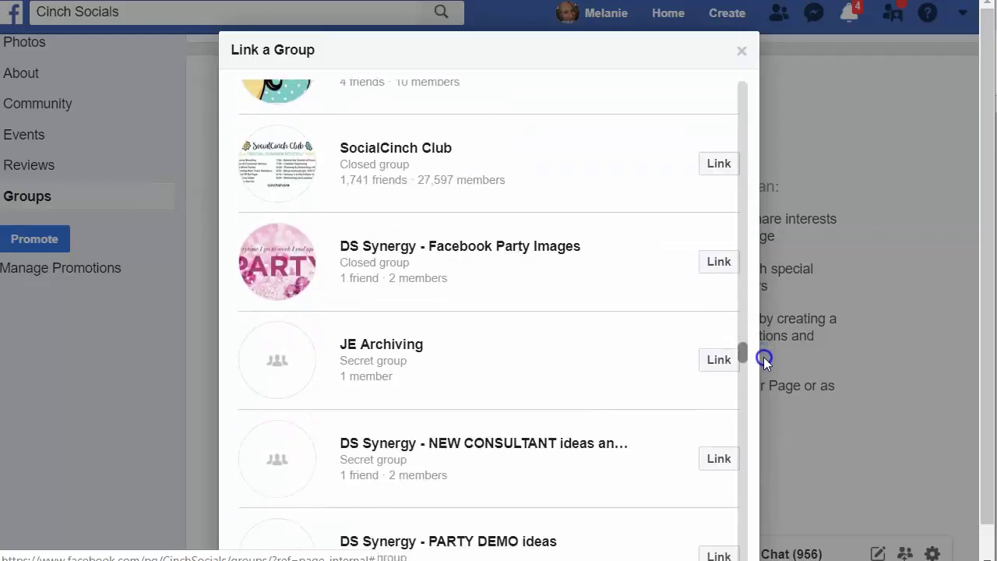
left_click(717, 164)
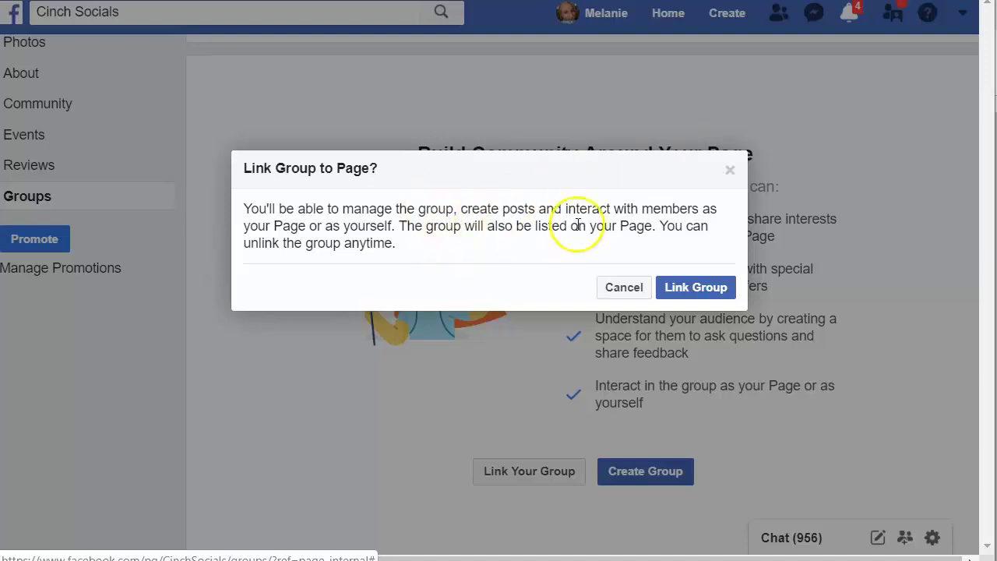
left_click(695, 287)
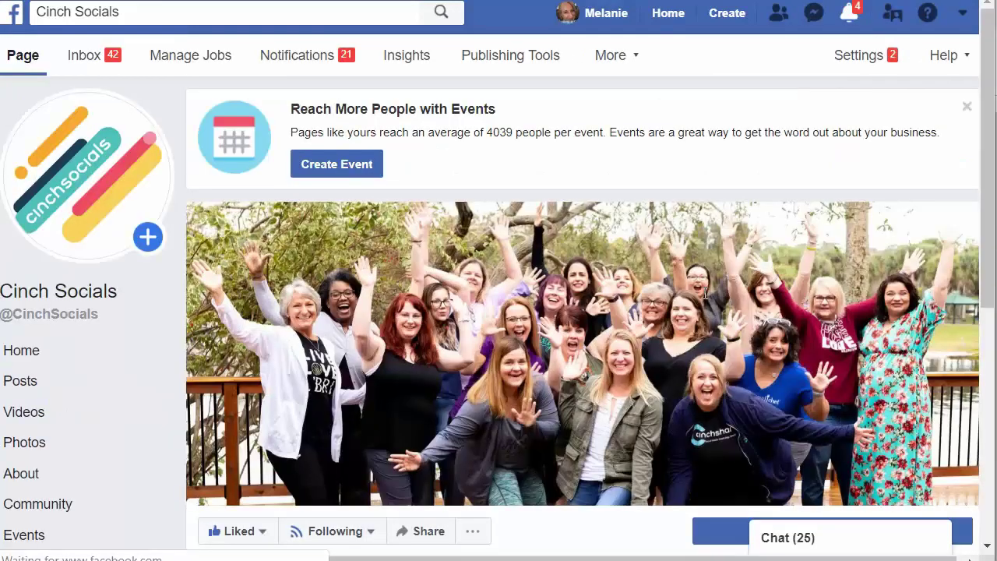
left_click_drag(988, 110, 981, 369)
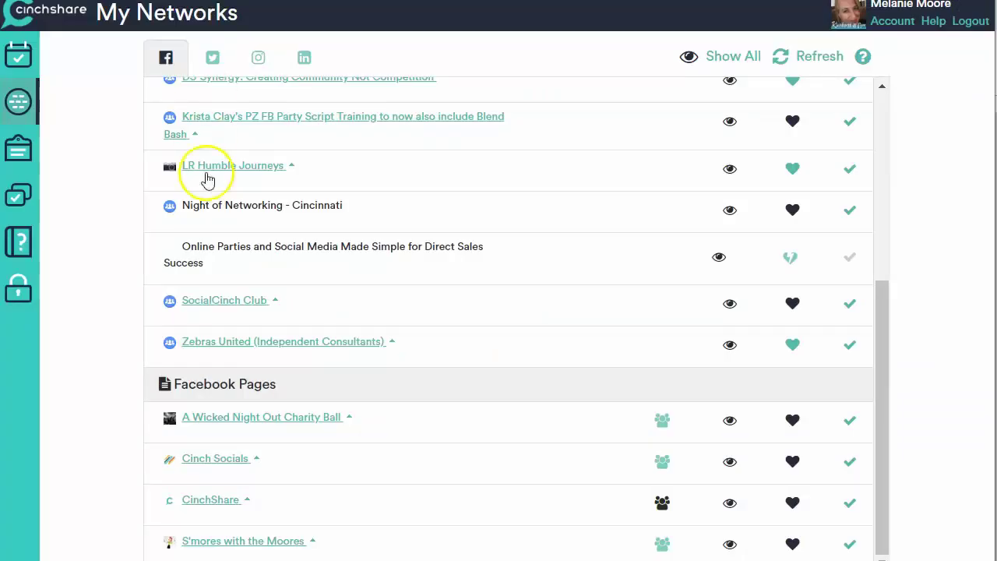
In CinchShare, associate the linked SocialCinch Club group with the Cinch Socials page.
left_click(664, 466)
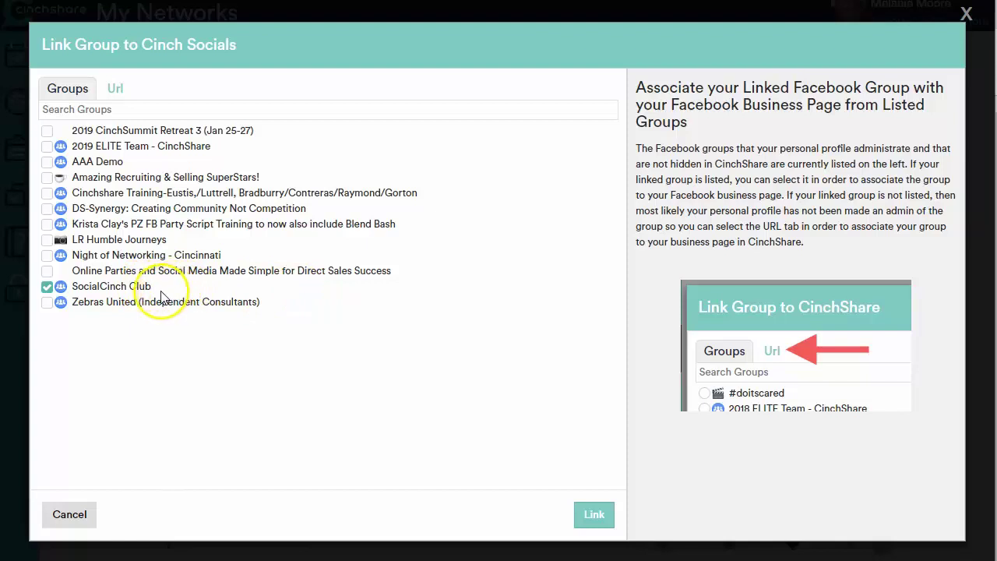
left_click(600, 515)
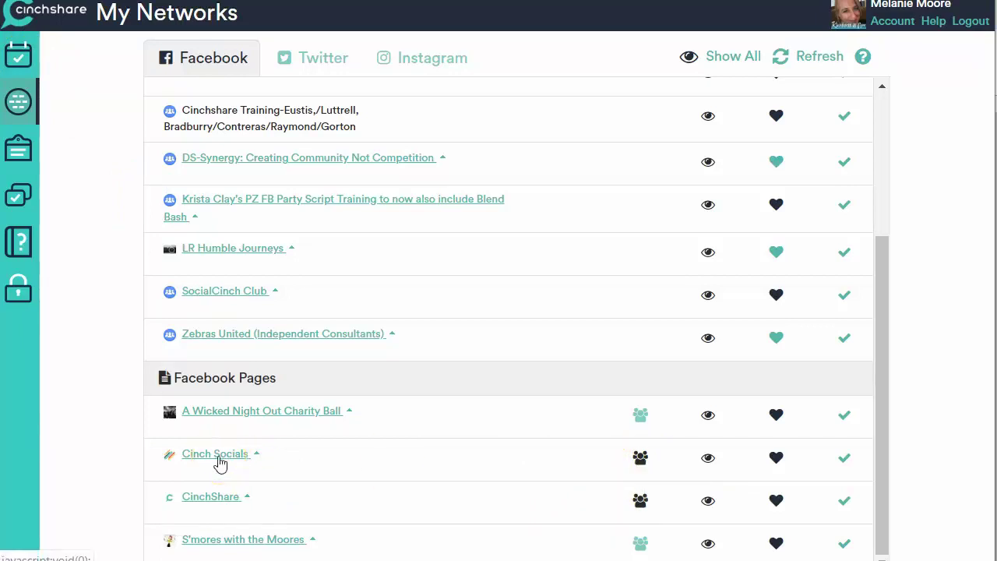
Expand the Cinch Socials page's details and mark its linked SocialCinch Club group as a favorite.
left_click(883, 278)
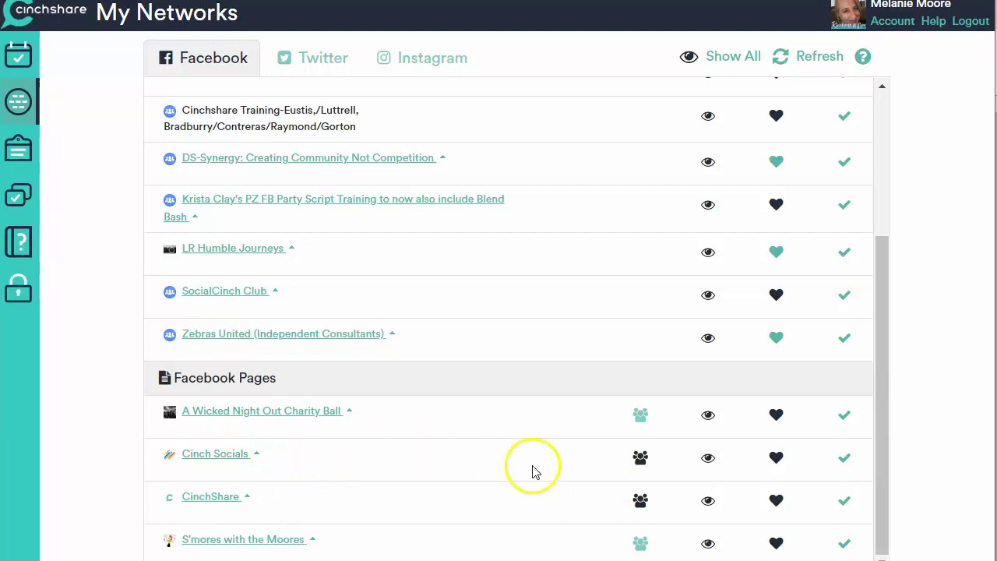
left_click(257, 457)
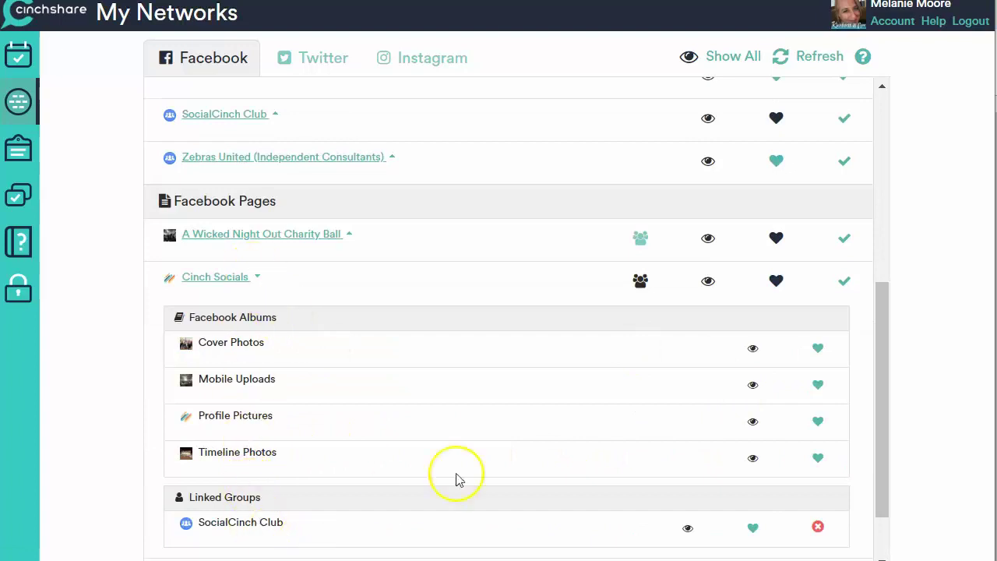
left_click_drag(881, 457, 882, 484)
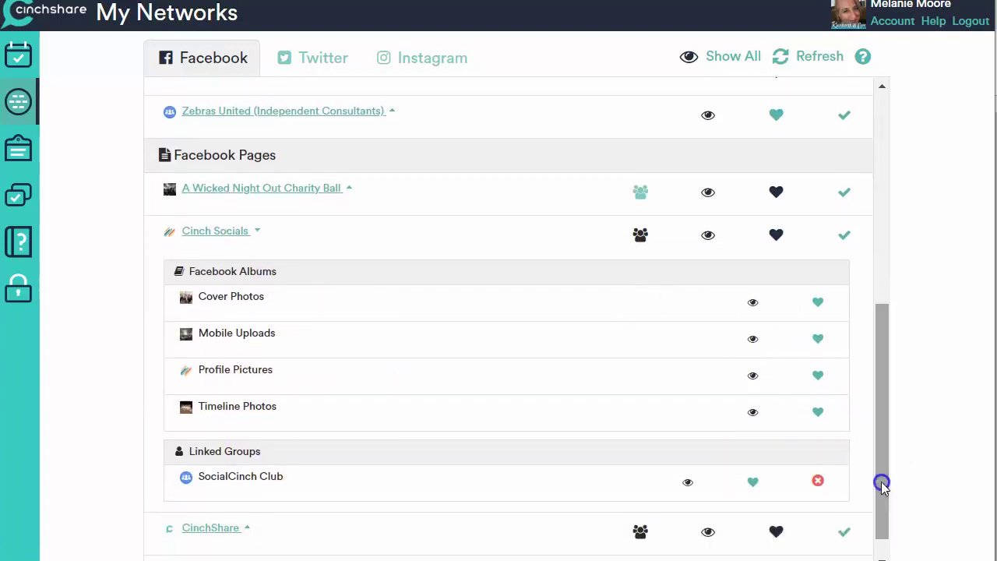
left_click(756, 483)
Open Schedule a Post and expand Cinch Socials under the favorite pages to check its linked groups.
left_click(29, 66)
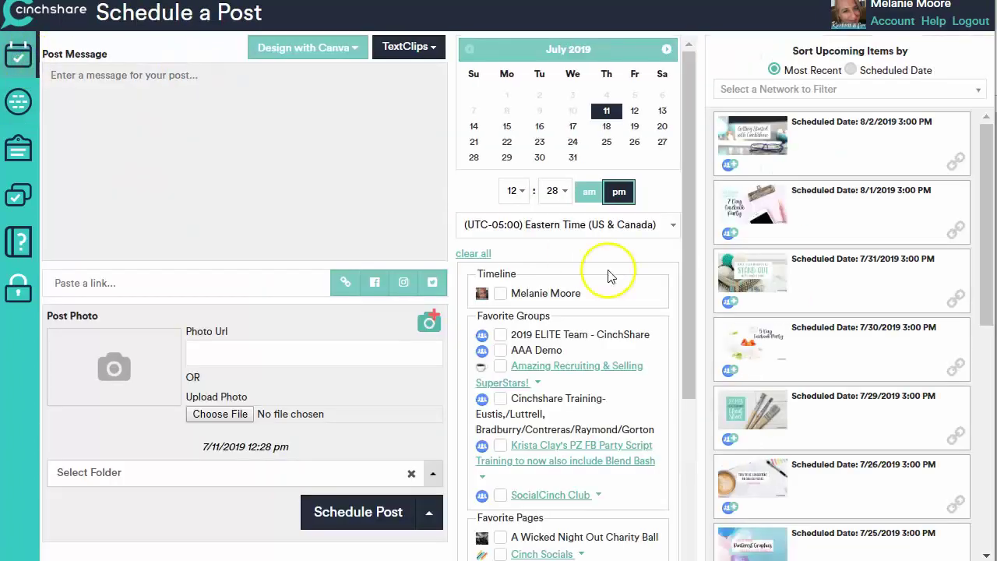
left_click_drag(692, 273, 693, 376)
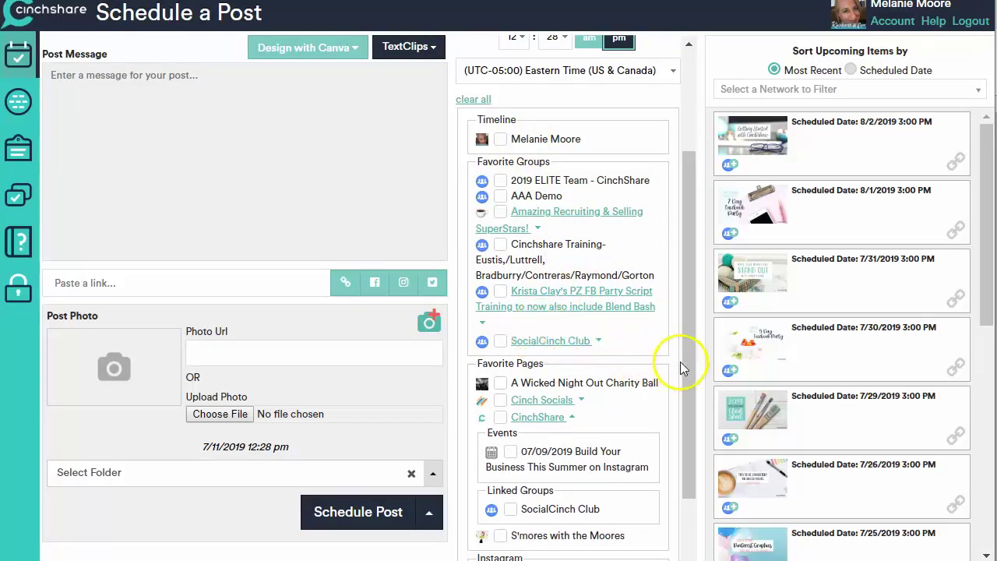
left_click_drag(686, 373, 685, 426)
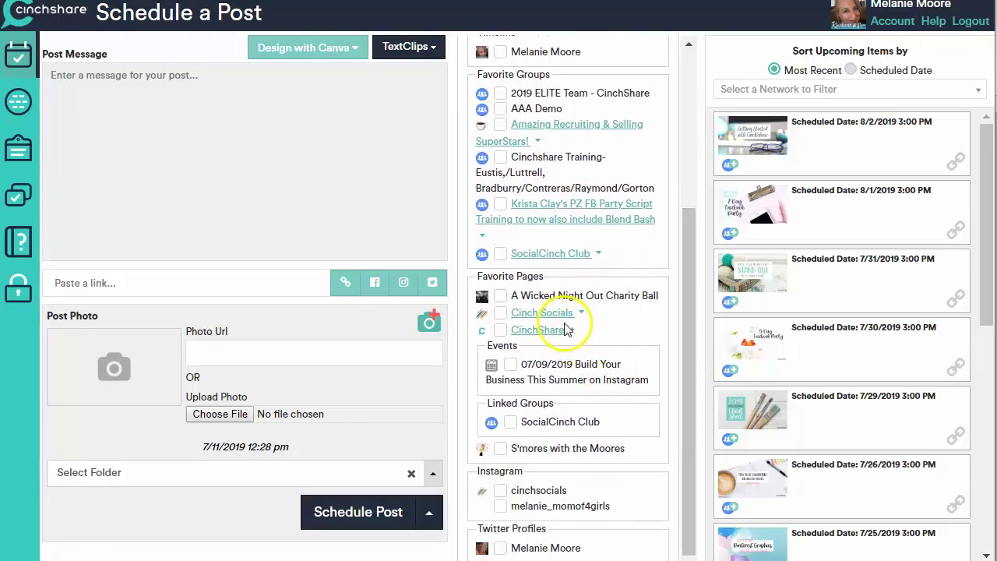
left_click(580, 313)
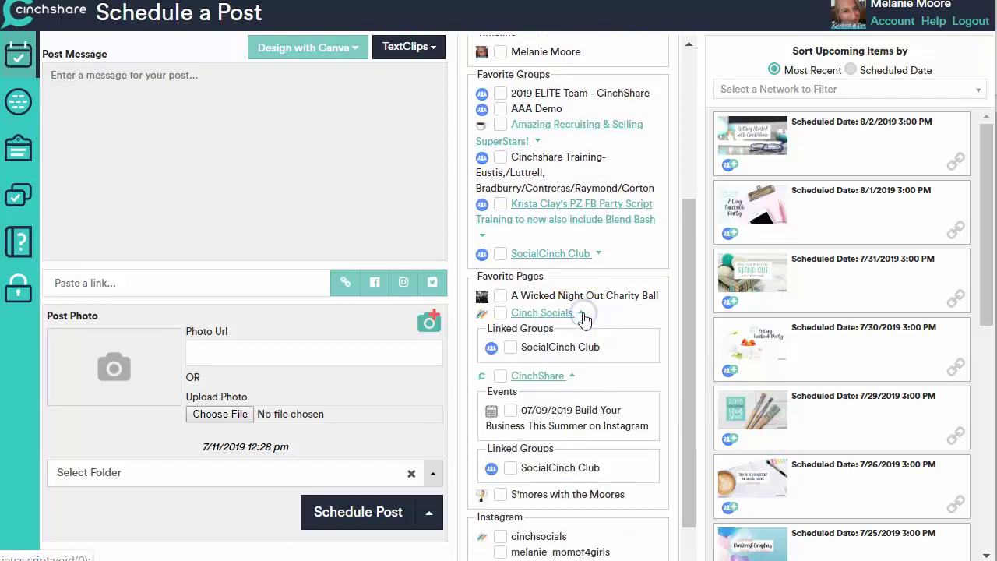